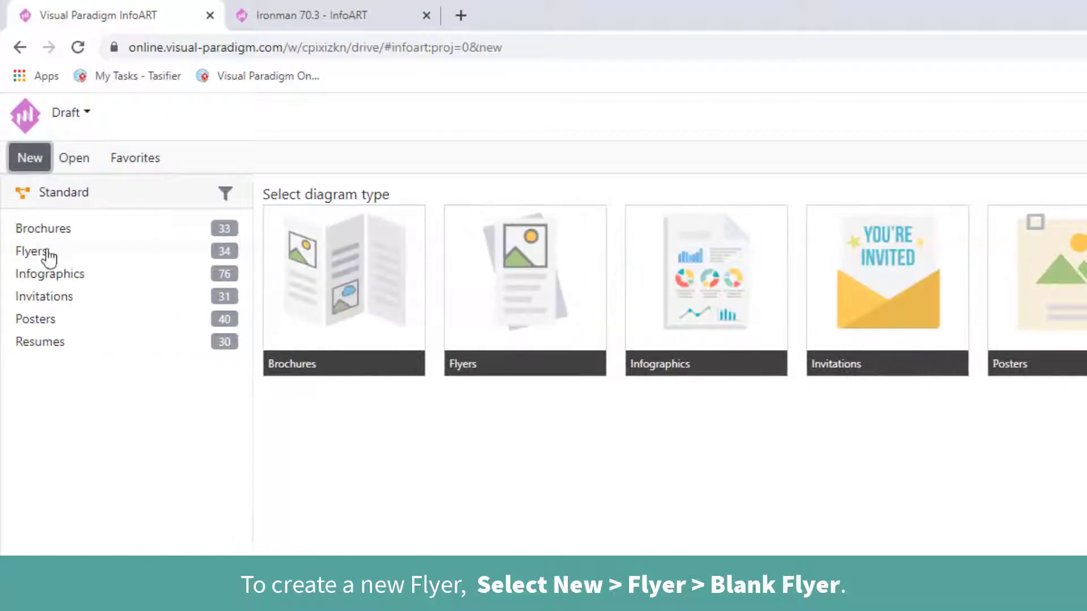
Create a new blank flyer and rename it Ironman 70.3
left_click(46, 249)
left_click(324, 294)
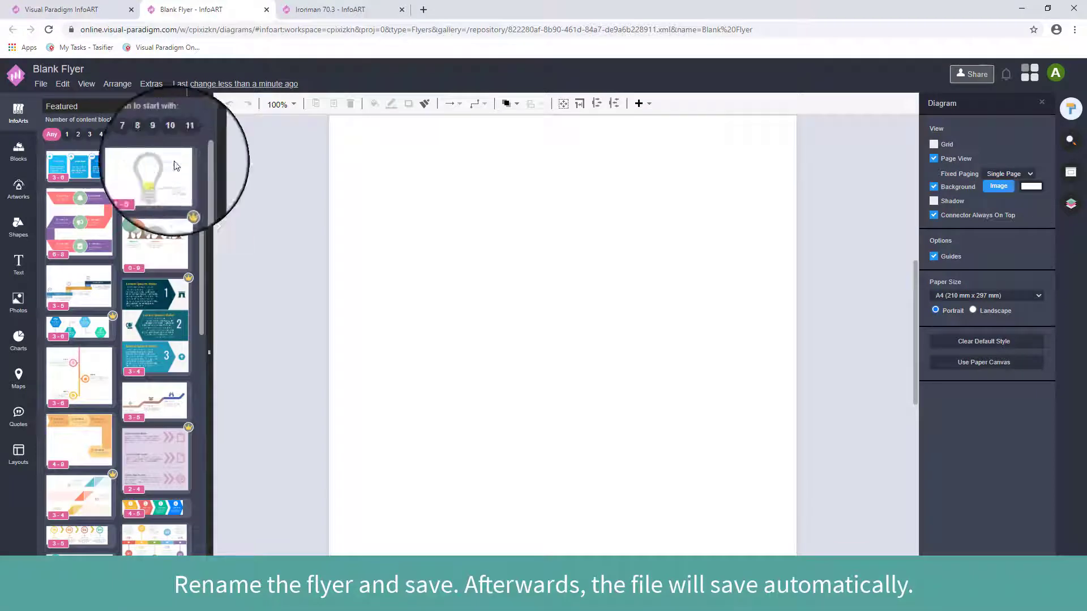
left_click(40, 77)
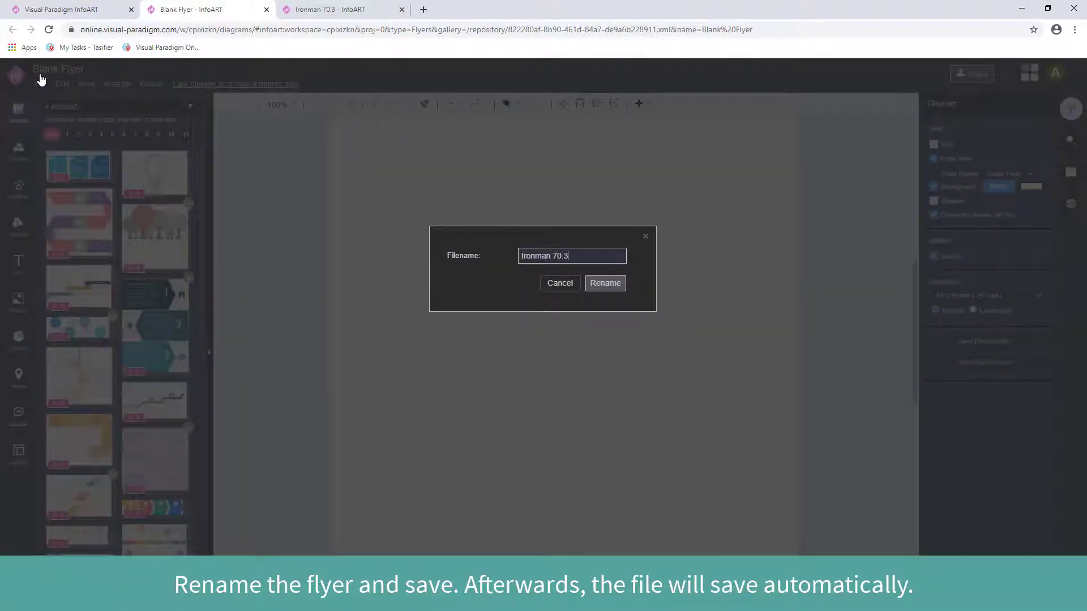
key("Return")
Save the renamed flyer
left_click(46, 83)
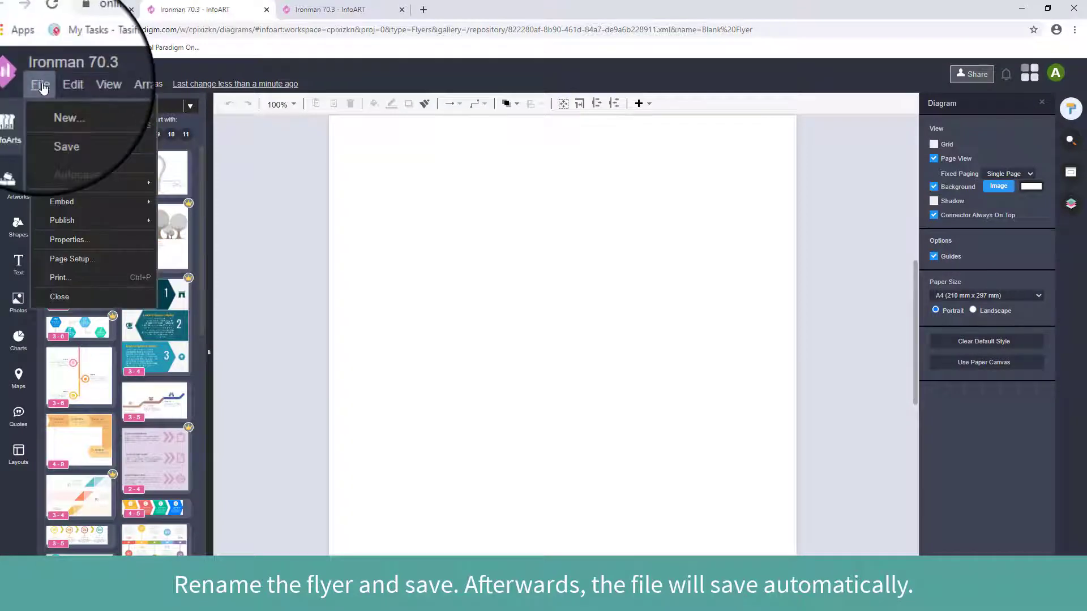
left_click(48, 126)
key("Return")
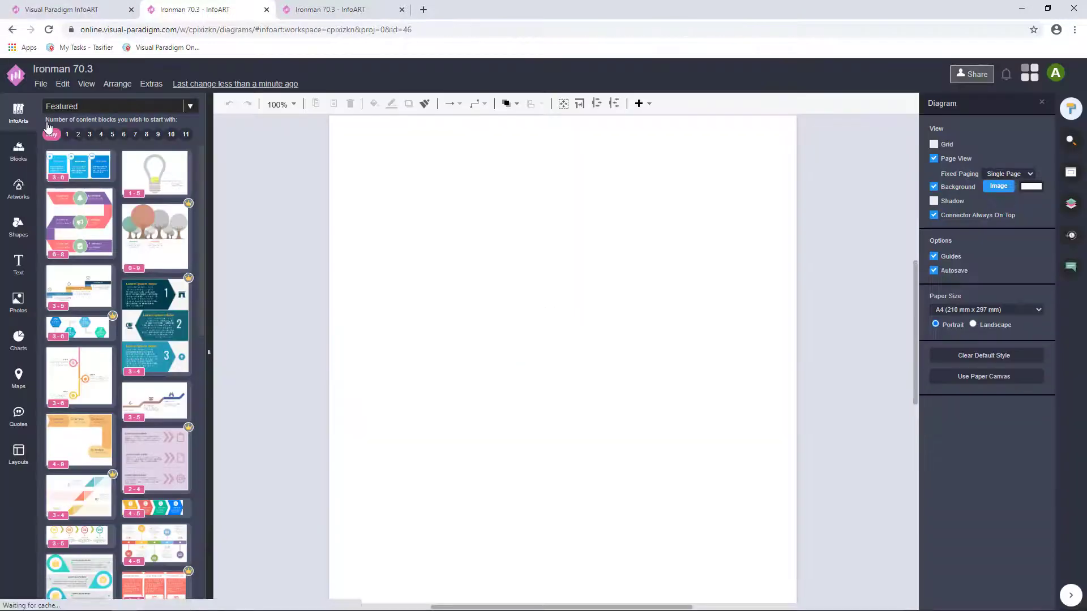
Turn the page into a paper canvas and fill it with the layout of three stacked rows
scroll(583, 338, "down", 3)
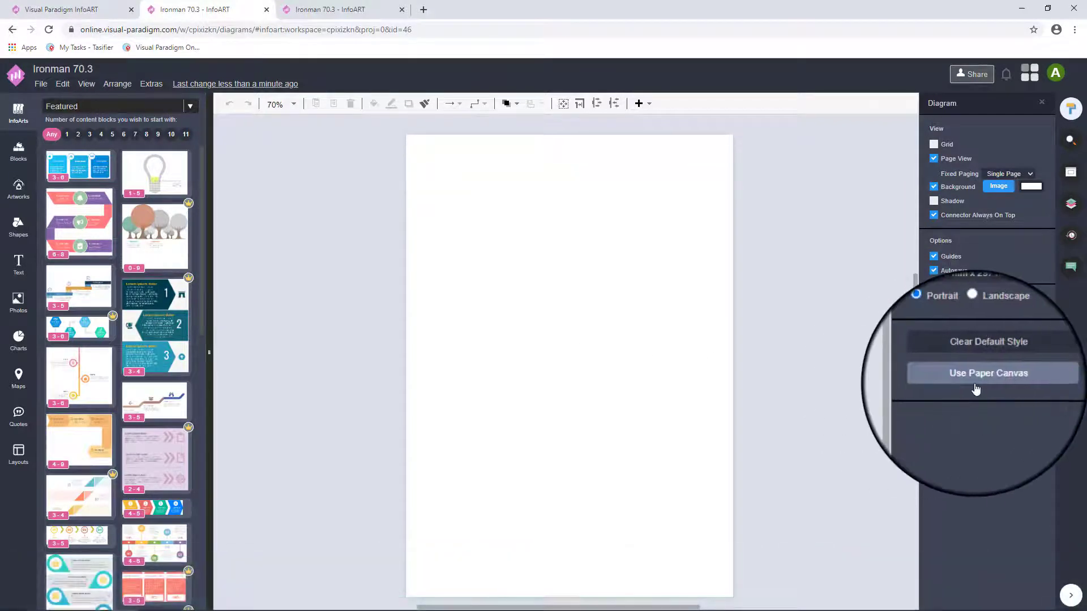
left_click(978, 390)
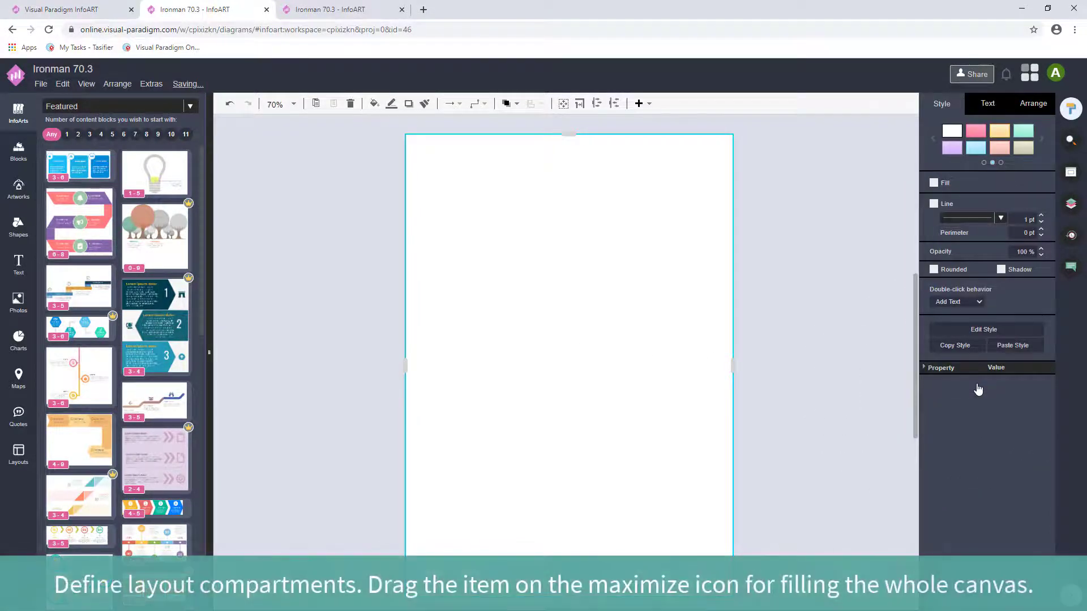
left_click(18, 453)
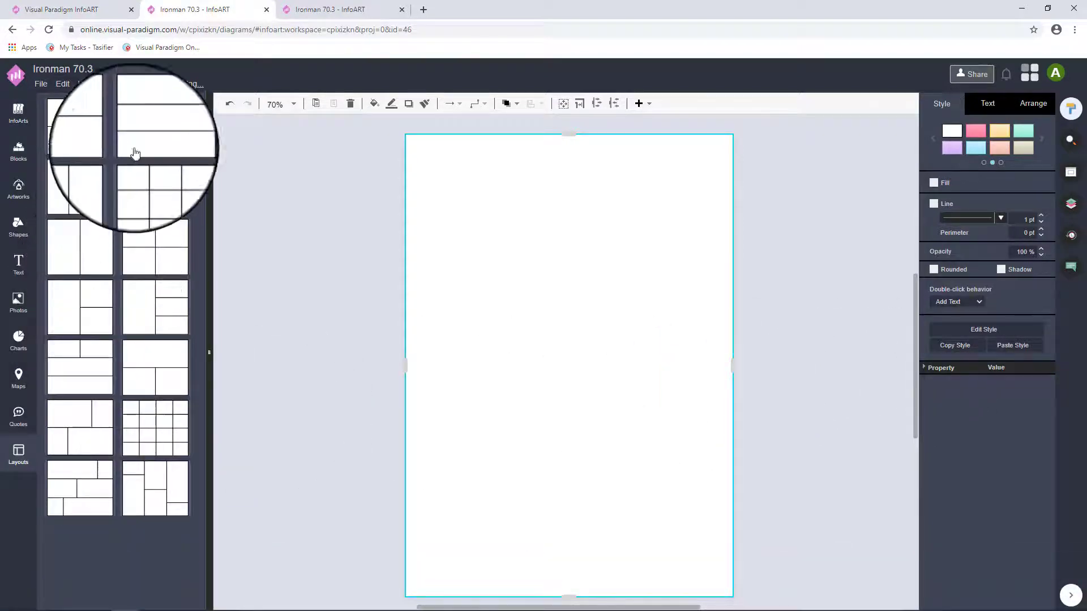
left_click(566, 362)
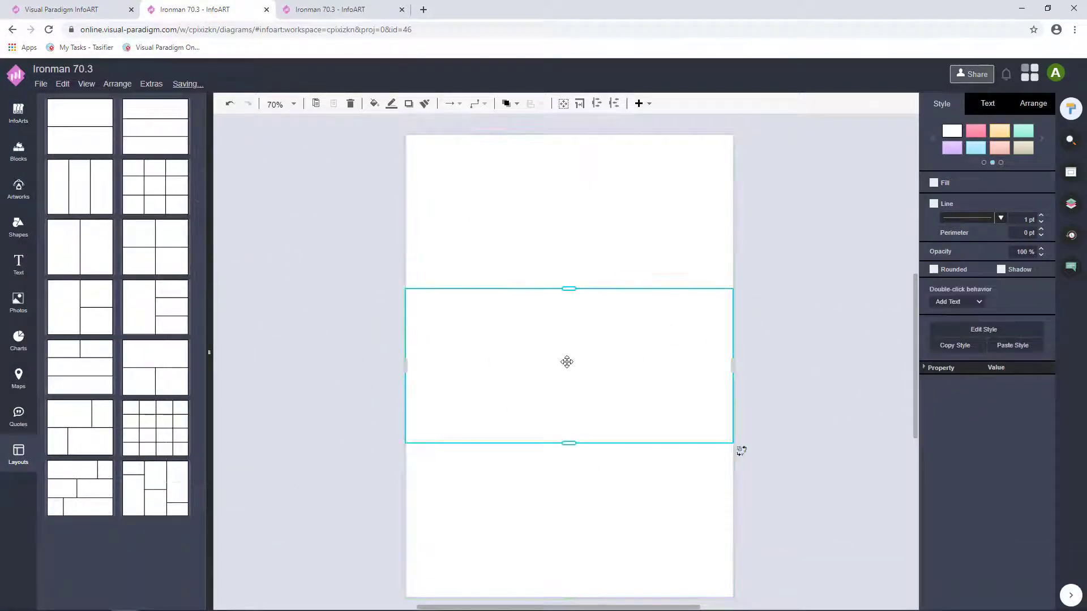
Shorten the uppermost layout row by about a third and fill it with the Custom Title text block with tagline and paragraph
left_click_drag(564, 295, 571, 232)
left_click(570, 210)
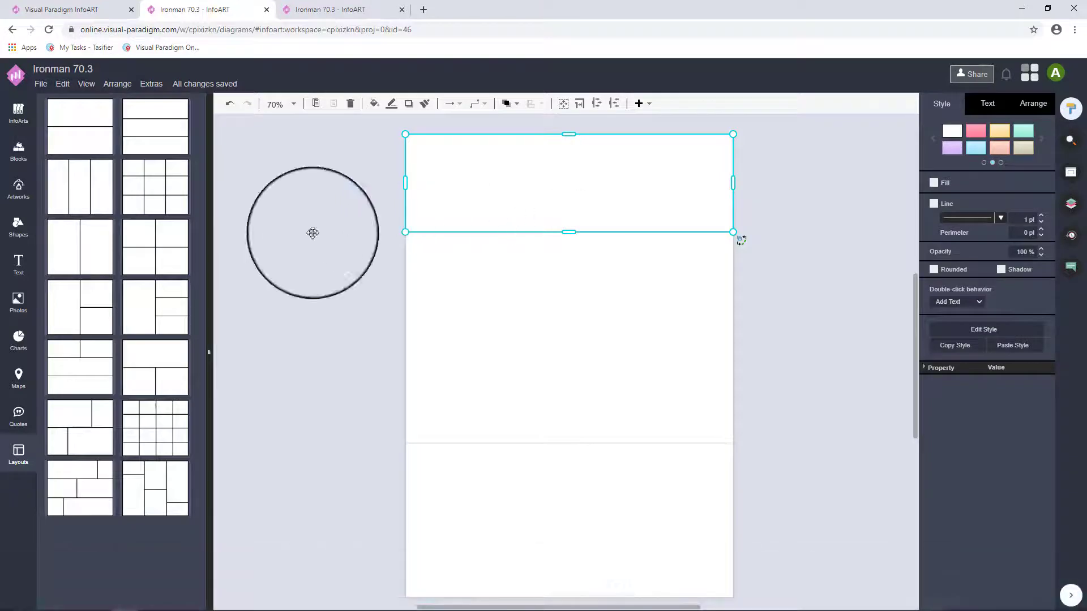
left_click(10, 268)
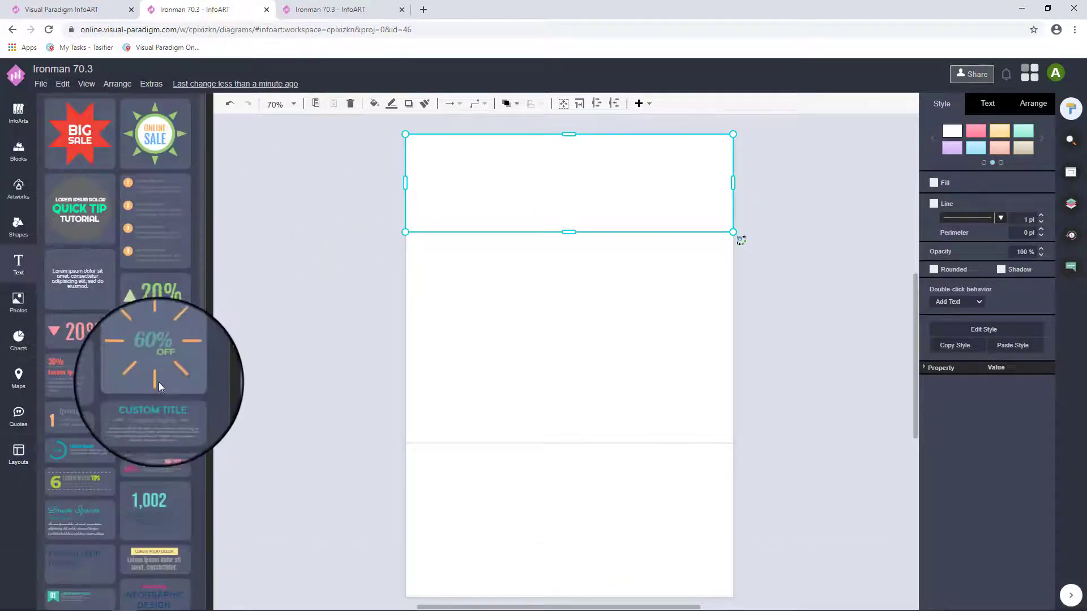
left_click_drag(155, 403, 568, 182)
Change the font of the CUSTOM TITLE text to Archivo Black
scroll(574, 181, "up", 1)
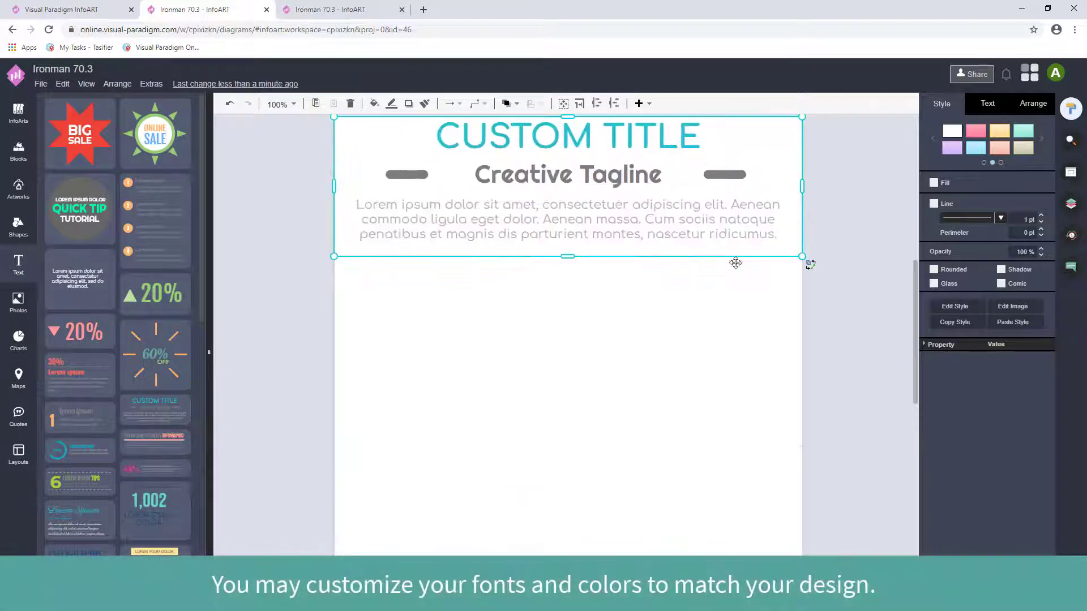
left_click_drag(916, 342, 912, 315)
left_click(635, 226)
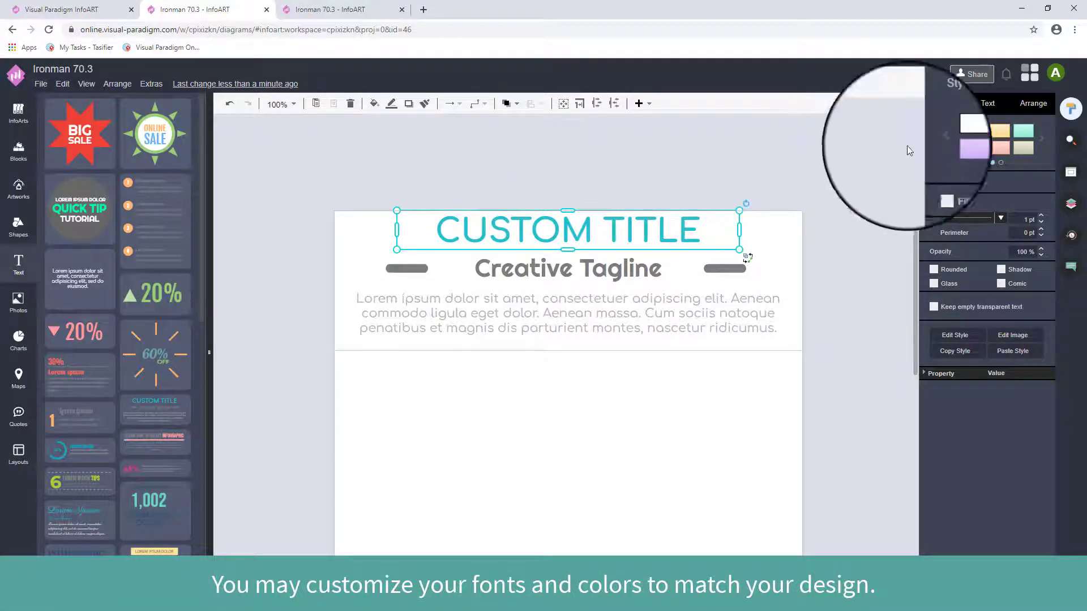
left_click(987, 103)
left_click(1034, 142)
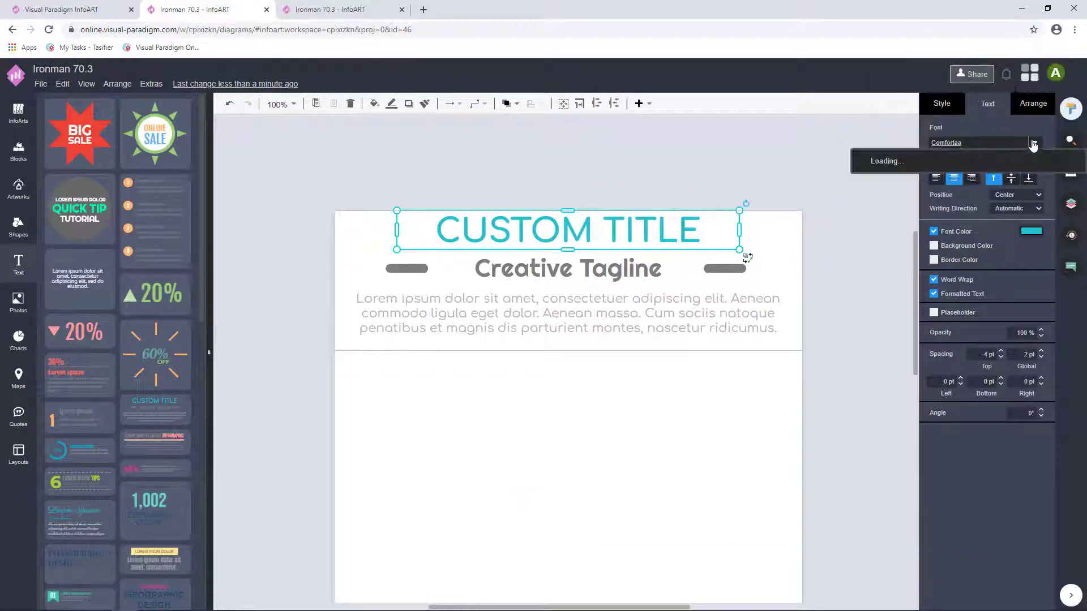
scroll(1019, 194, "down", 10)
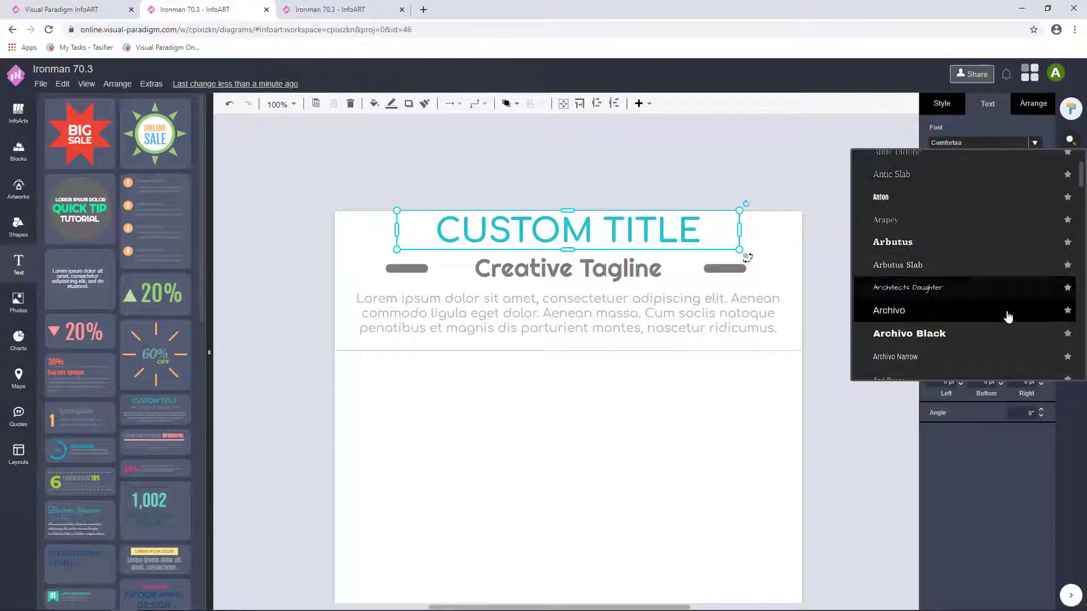
left_click(1007, 333)
Replace the title with "IRONMAN 70.3" and the tagline with "a.k.a. Half Ironman"
key("F2")
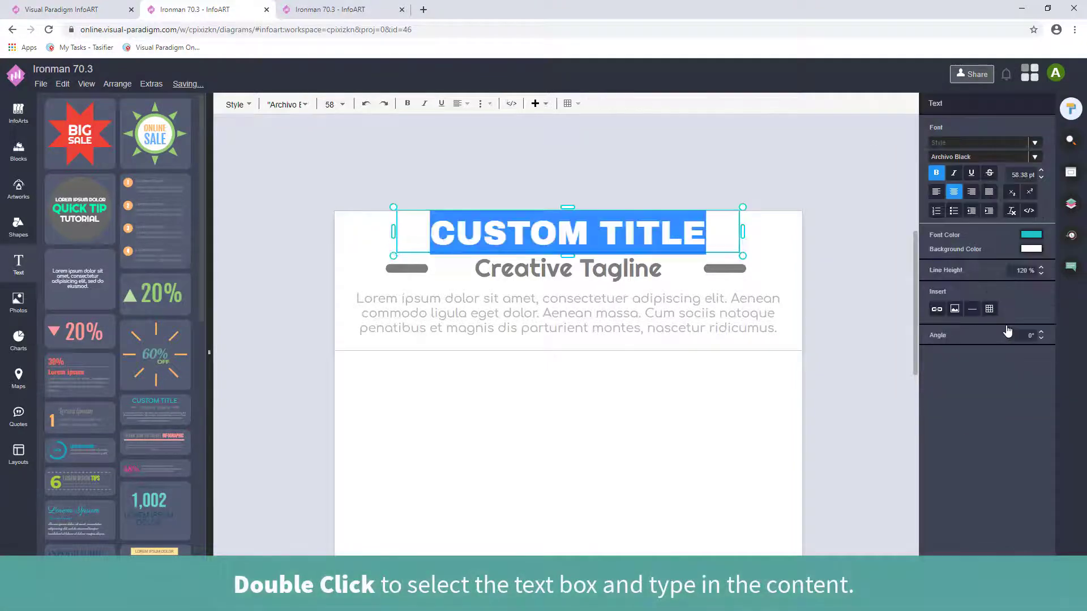
type("IRONMAN 70.3")
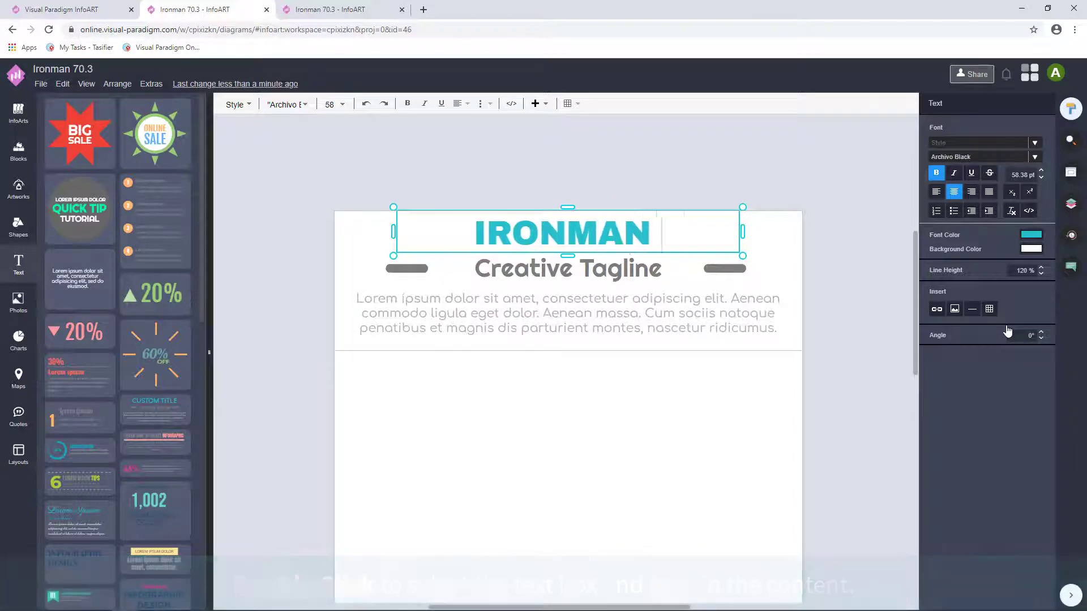
double_click(661, 276)
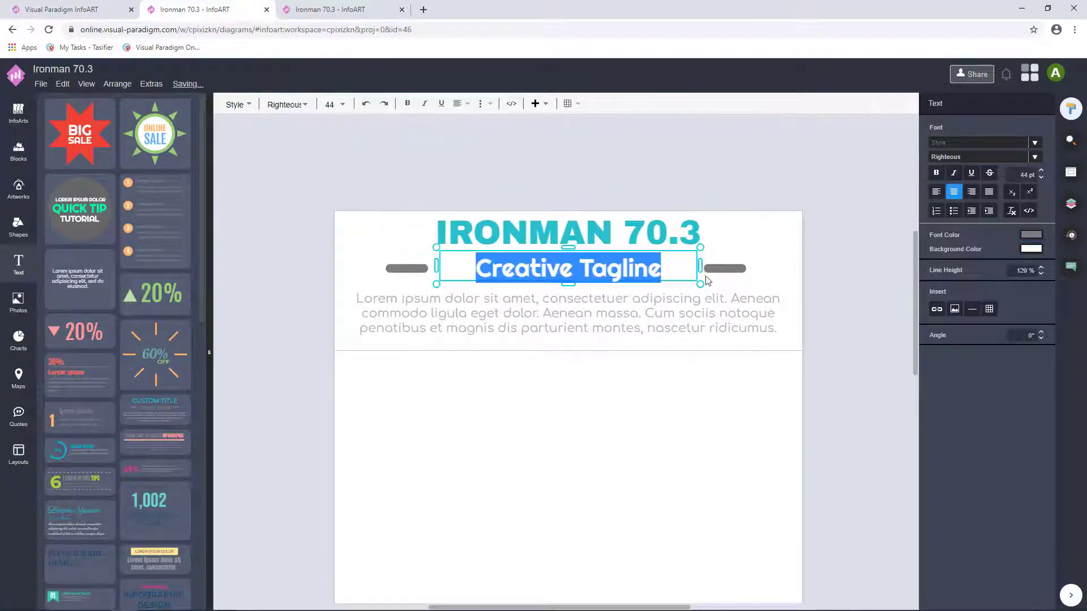
type("a.k.a. Half Ironman")
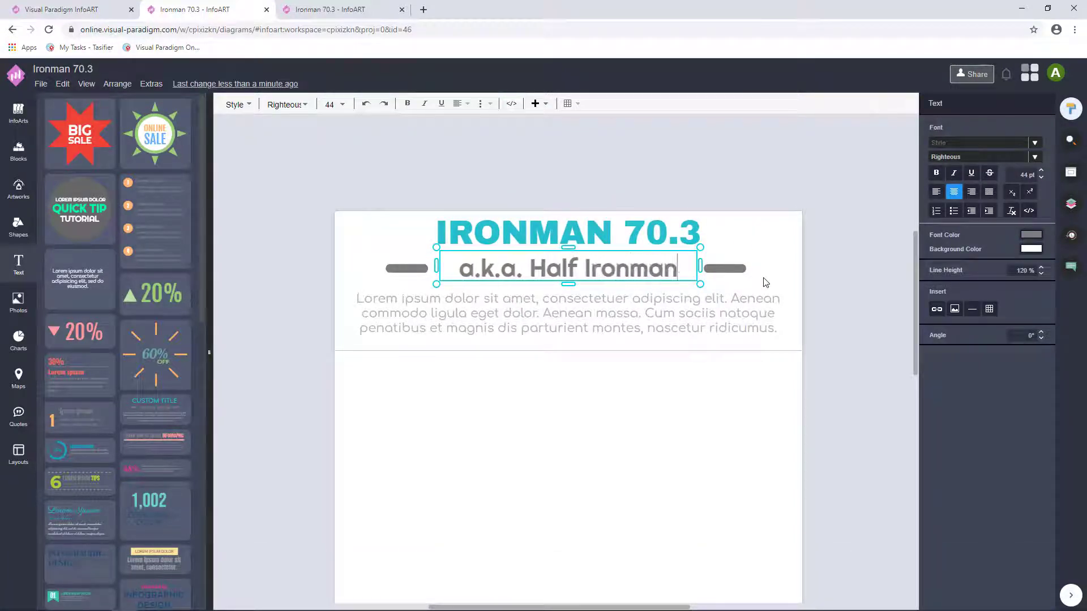
Replace the placeholder paragraph with a description of Ironman 70.3: a long-distance triathlon organized by World Triathlon Corporation, half the Ironman distances, 70.3 being total miles
double_click(764, 310)
key("BackSpace")
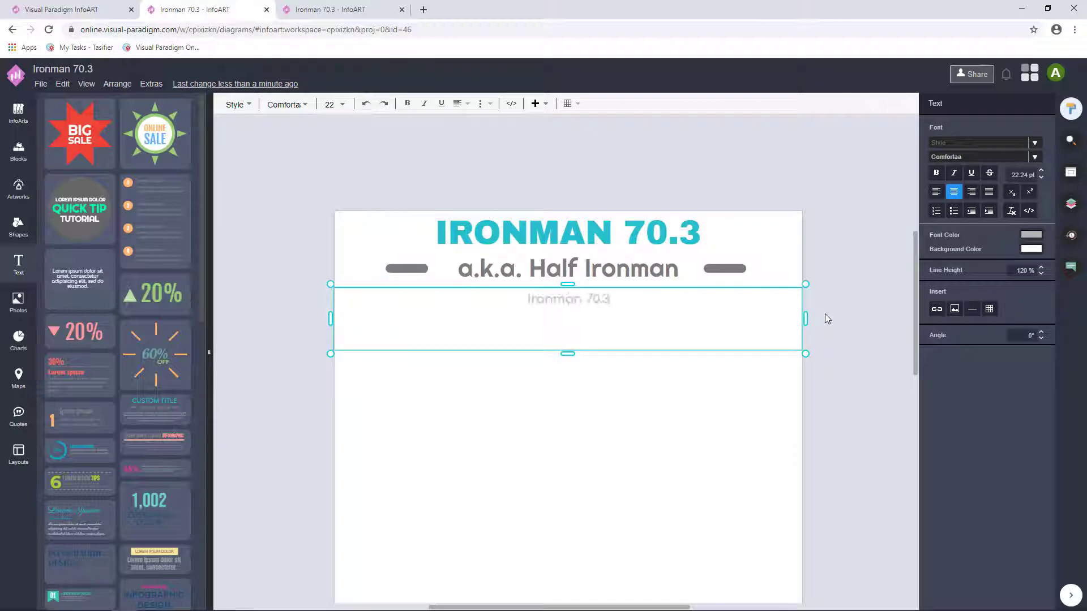
type("Ironman 70.3 is a one of the long distance triathl")
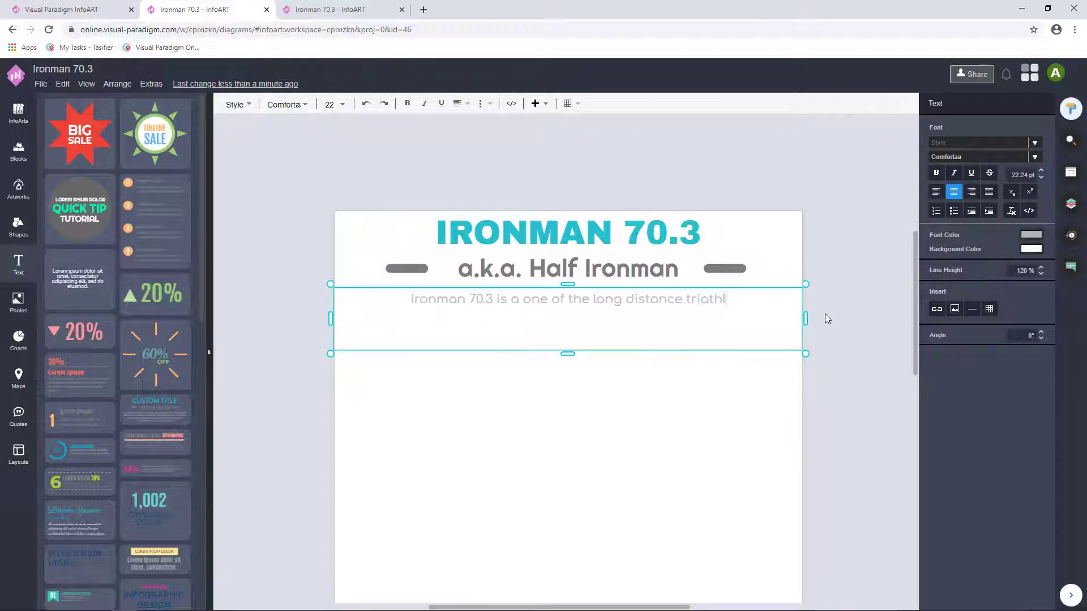
type("on races. It is organized by Worl")
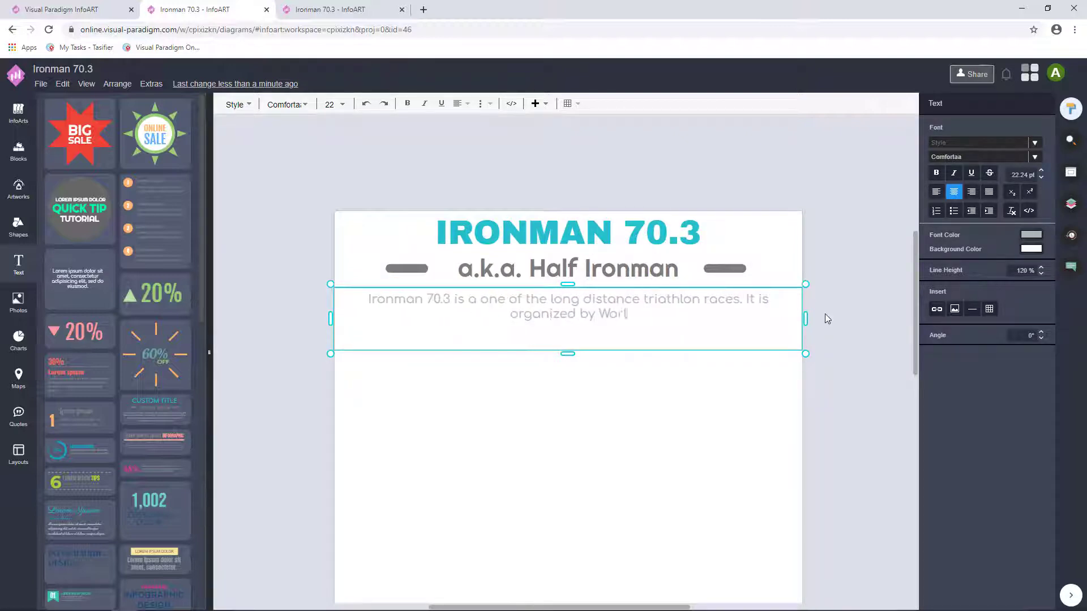
type("d Triathlon Corporation (WTC")
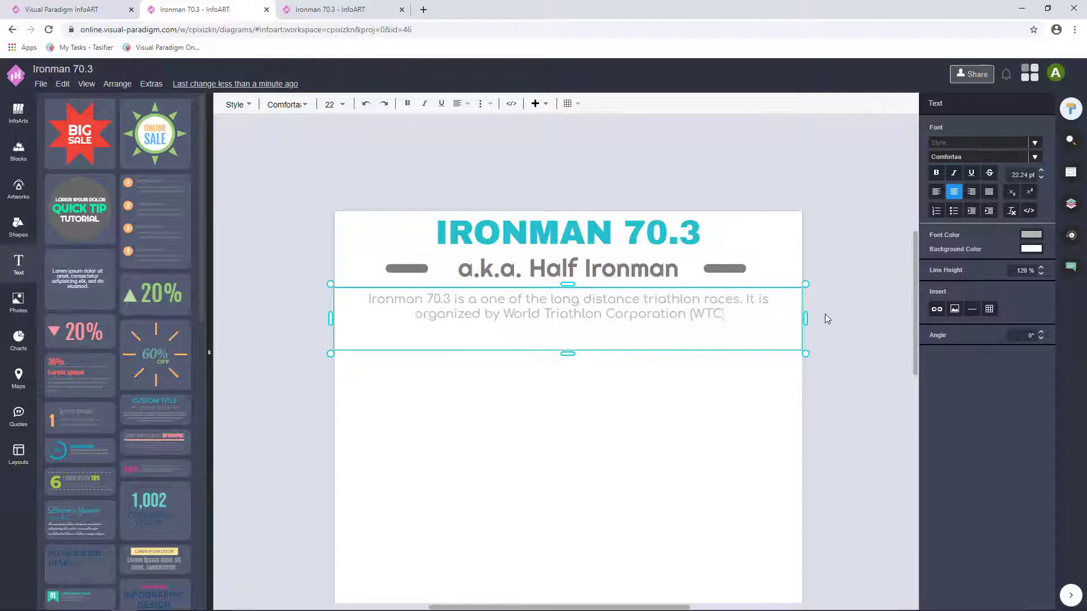
type("). The distance of swim, bike and ")
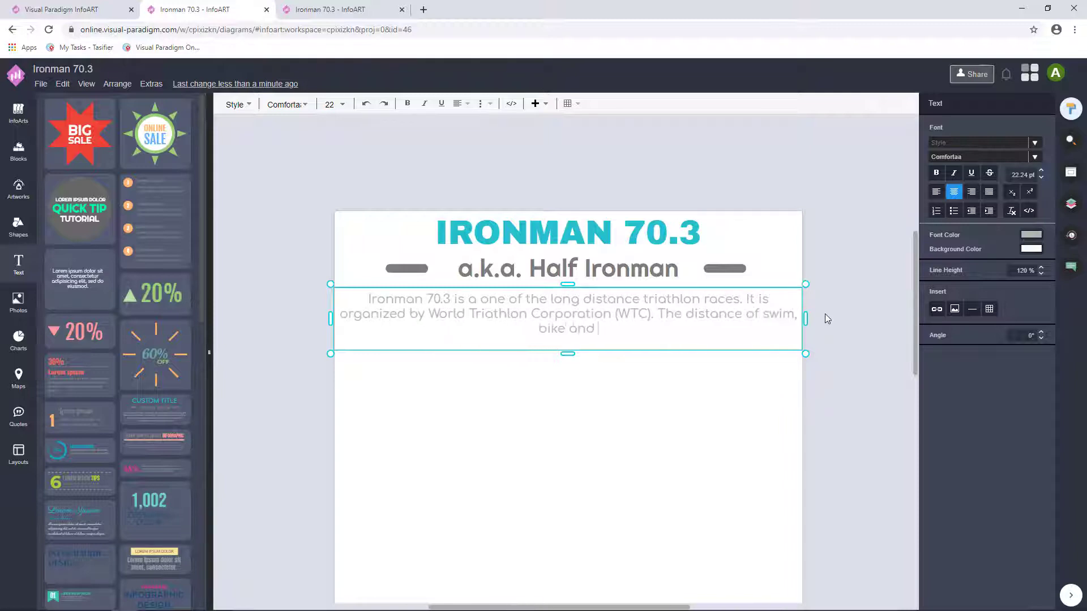
type("run are half the distance of Ironman ")
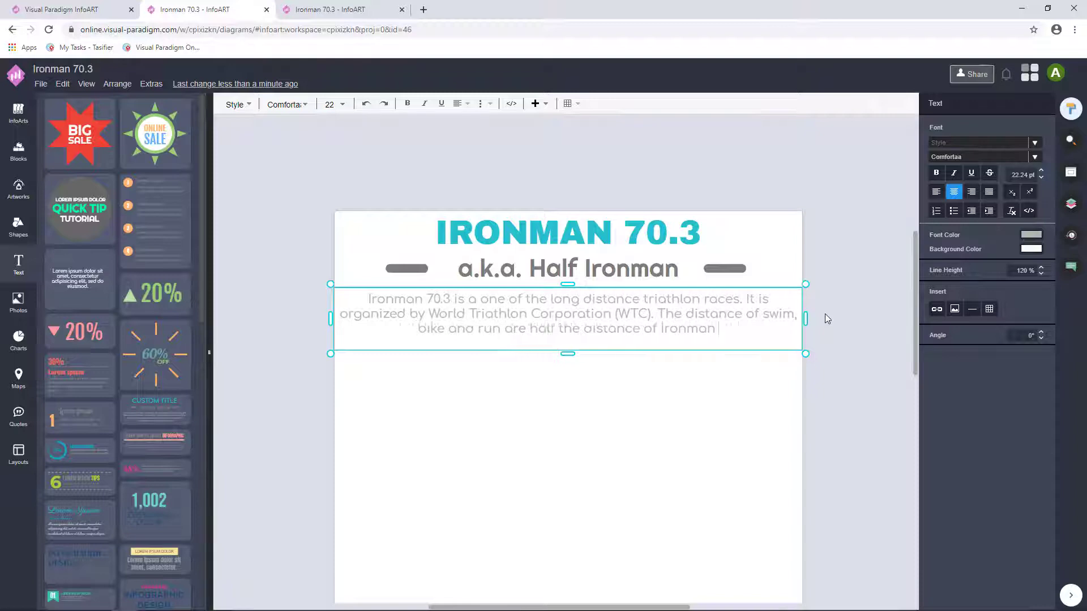
type("Triathlon where the 70.3 ")
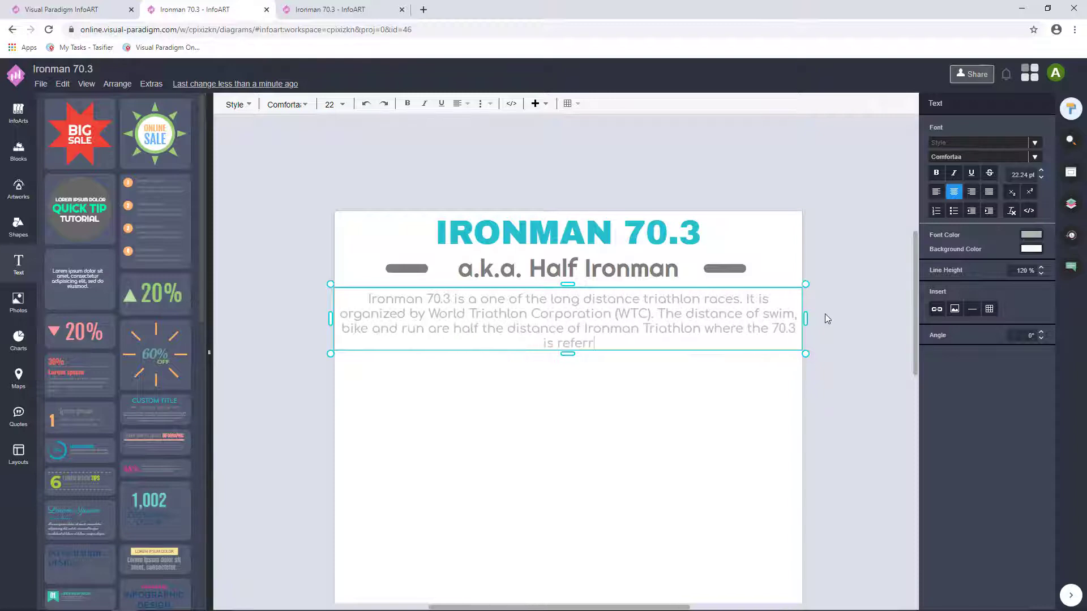
type("is referring to the total discount in mile of the race")
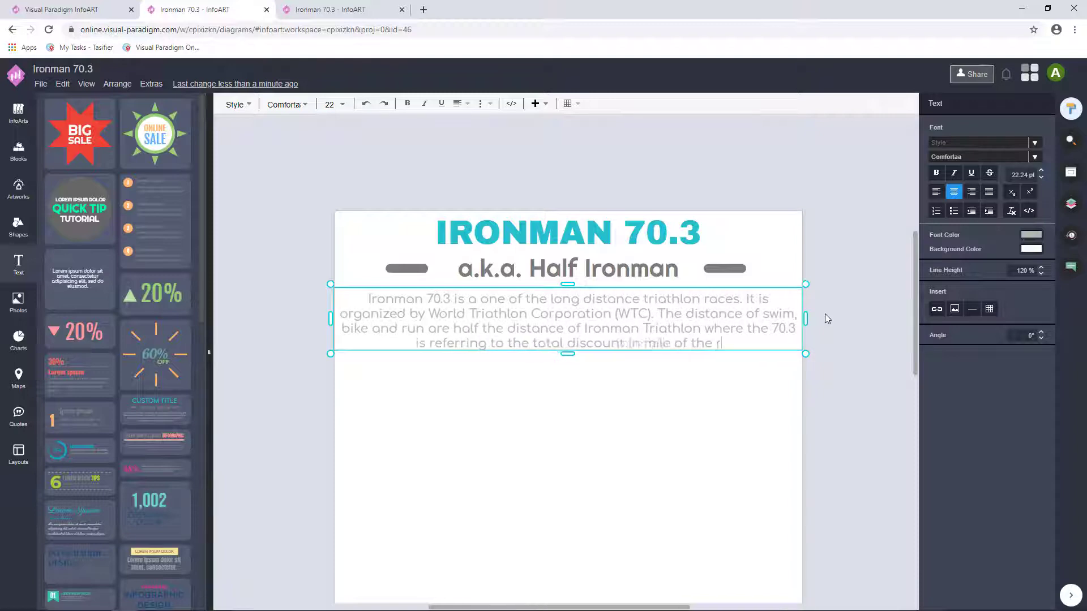
left_click(806, 315)
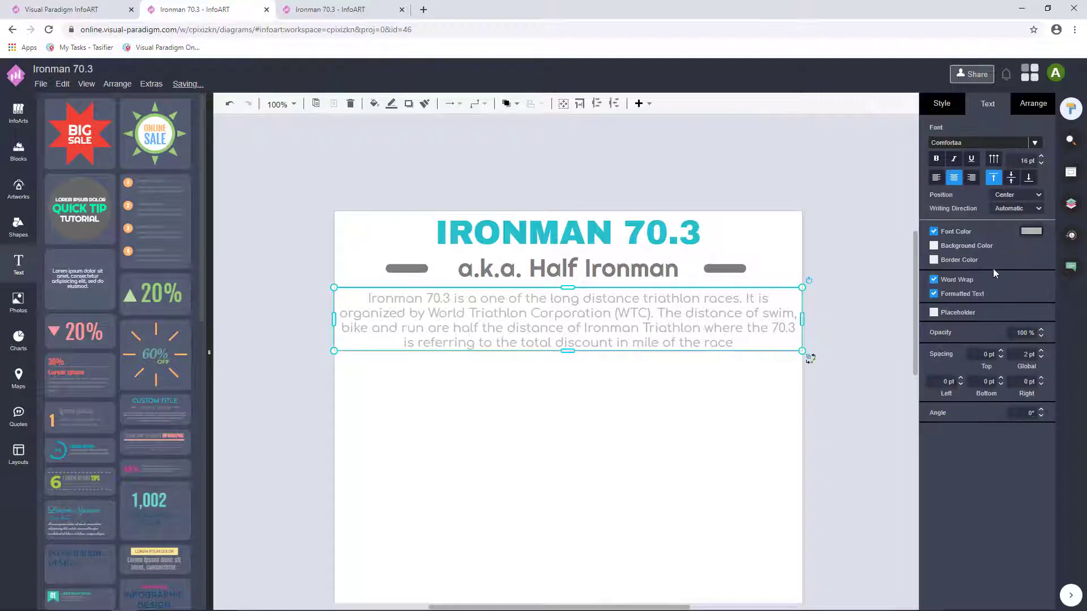
Set the description paragraph's font color to dark gray 666666
left_click(1038, 240)
left_click(1063, 292)
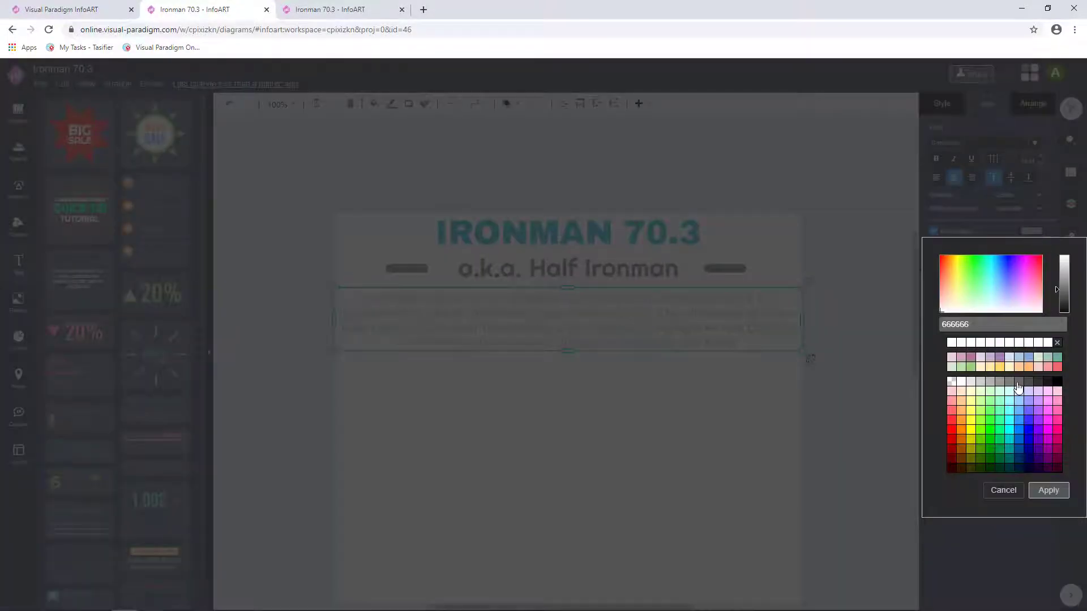
left_click(1049, 492)
Filter the InfoArts to Horizontal infographics with 3 content blocks and browse them for the flyer's middle row
scroll(915, 356, "down", 2)
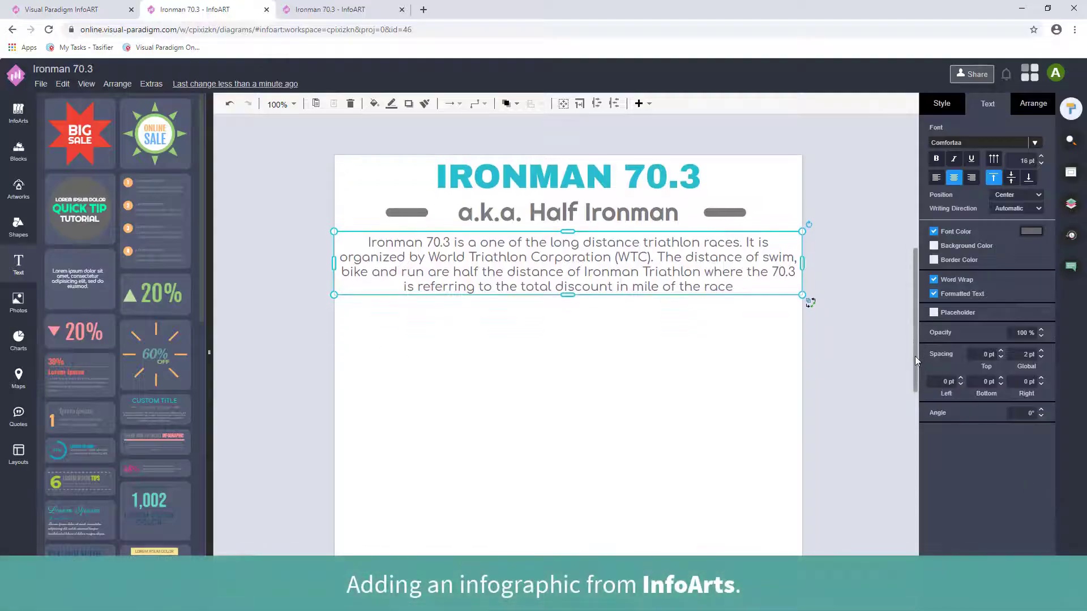
left_click(916, 377)
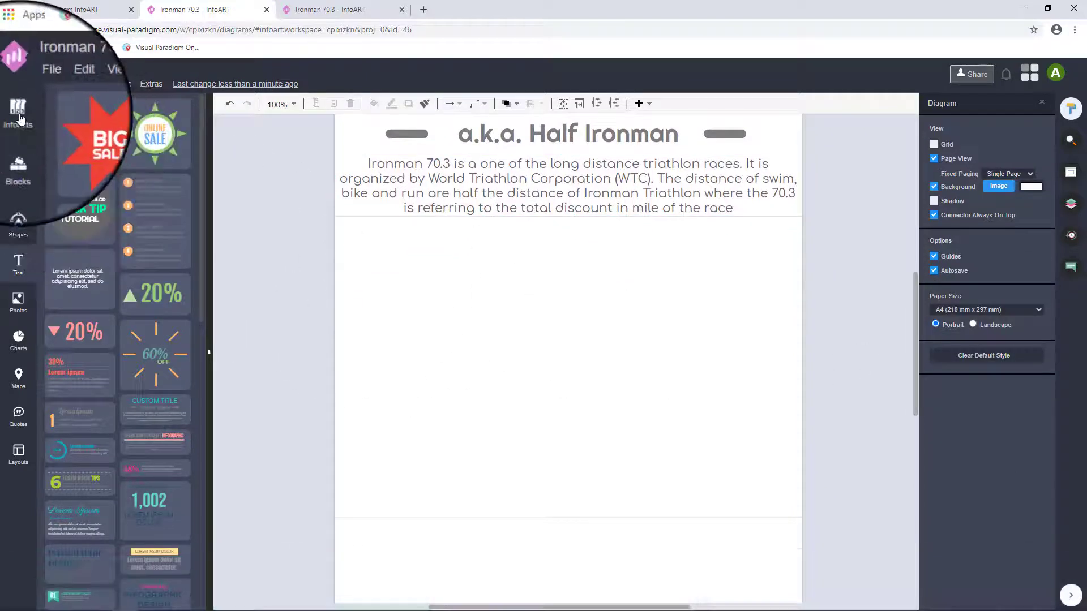
left_click(19, 112)
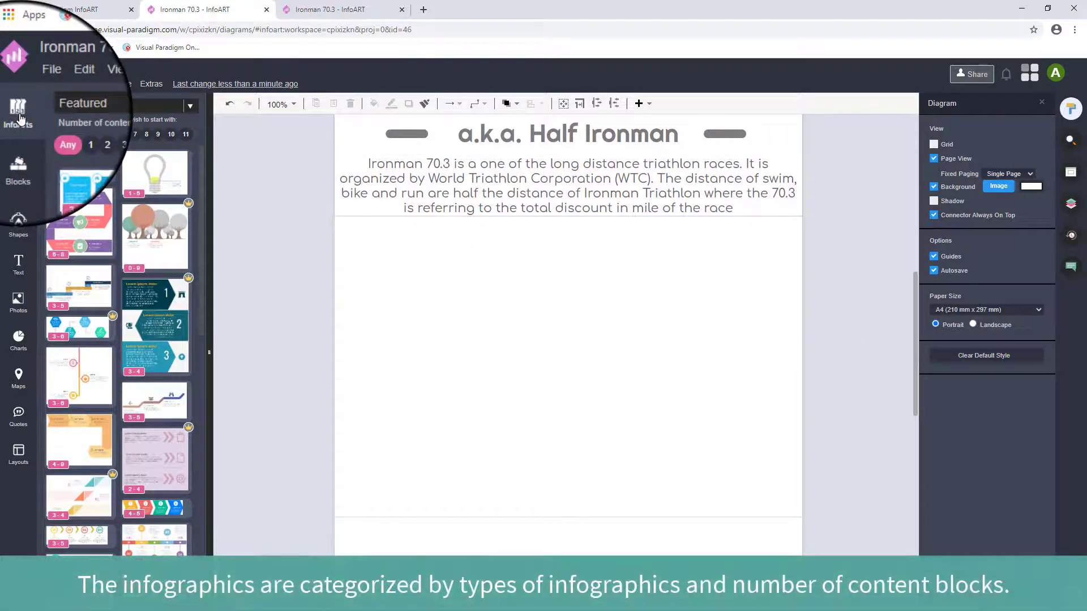
left_click(85, 105)
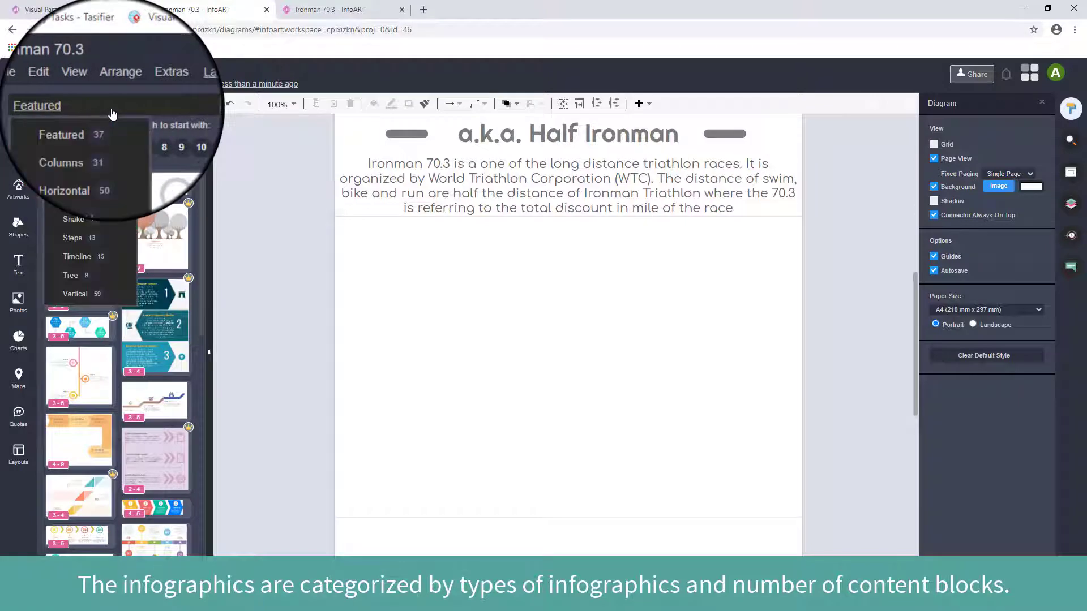
left_click(86, 163)
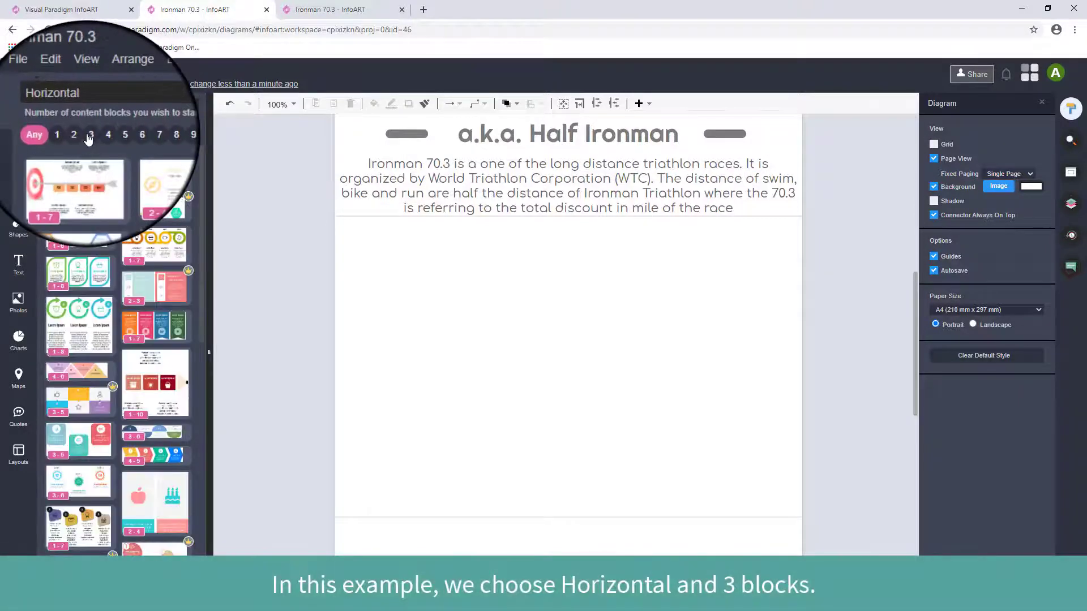
left_click(89, 139)
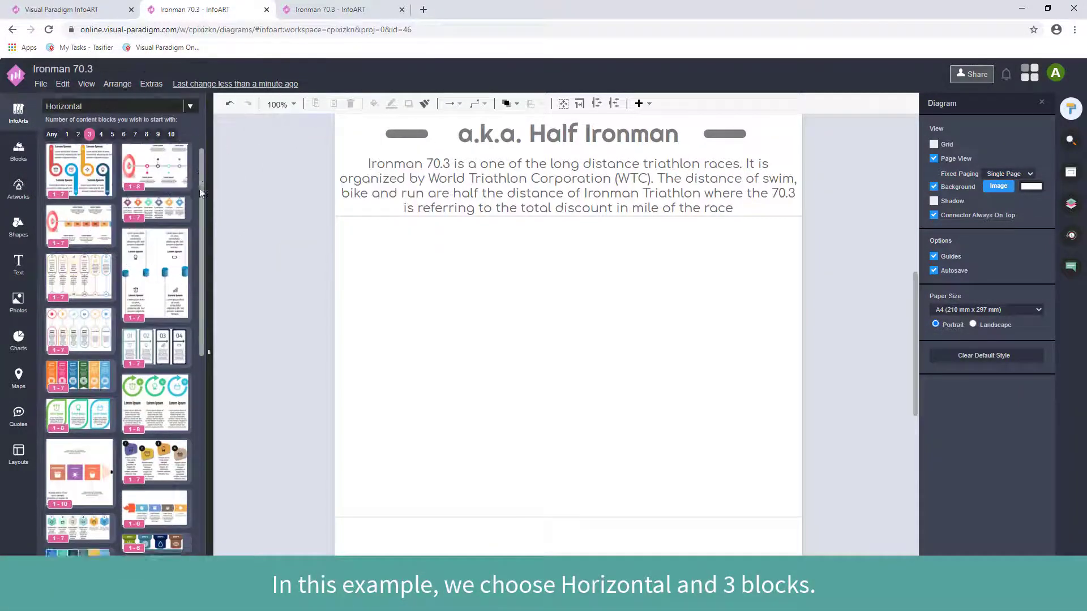
left_click_drag(227, 290, 247, 408)
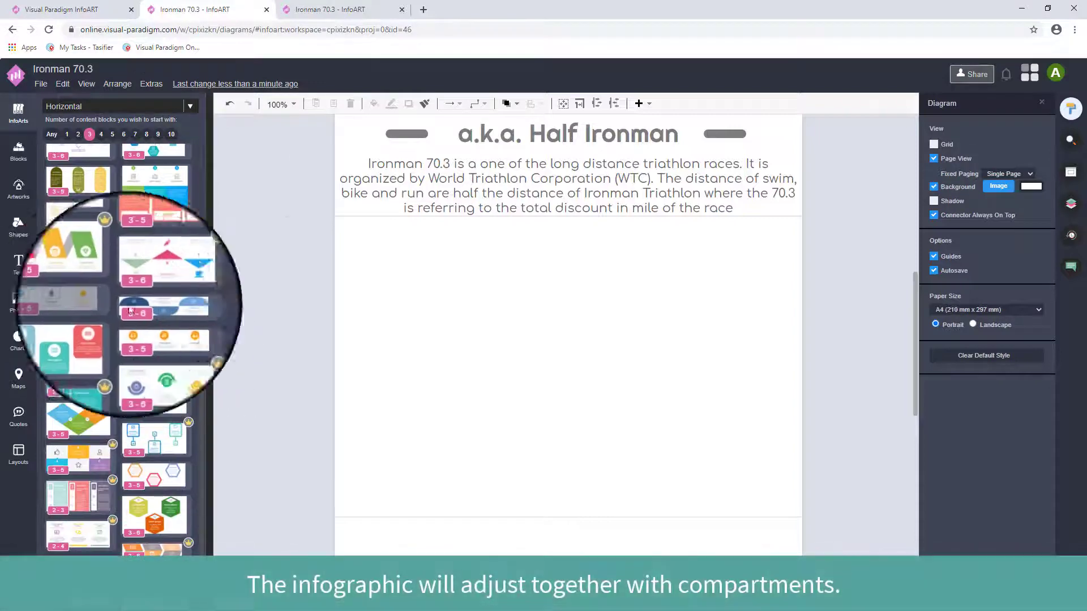
Place the infographic with three framed icons in the compartment below the description and shorten that compartment to about half its height
left_click_drag(129, 306, 567, 364)
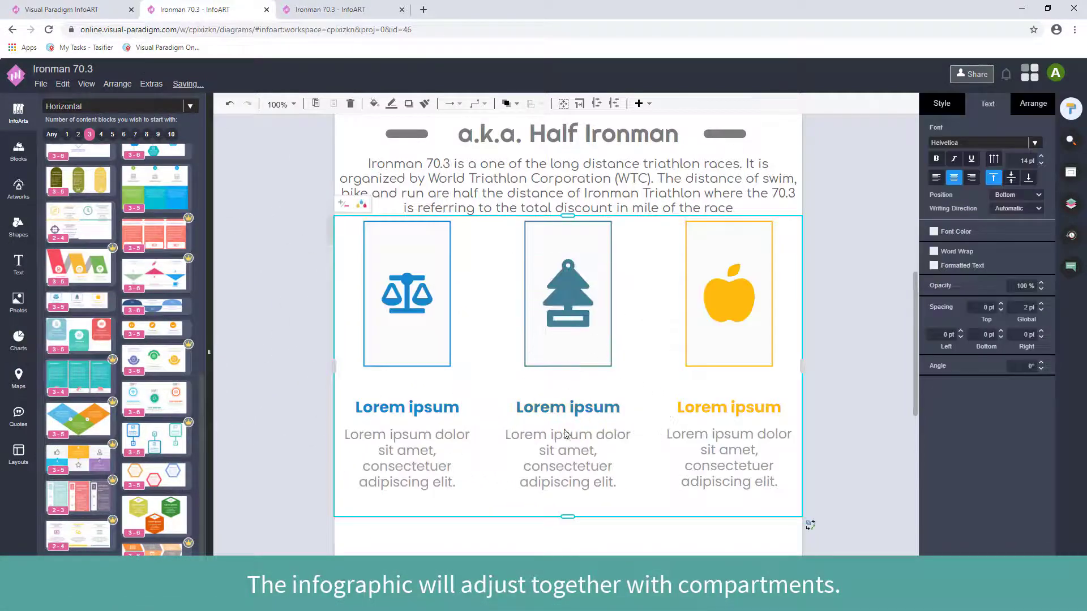
left_click_drag(569, 515, 566, 371)
Replace the first block's heading with "Swim" and its text with "1.2 mile / 1.9 KM"
left_click(436, 316)
double_click(436, 315)
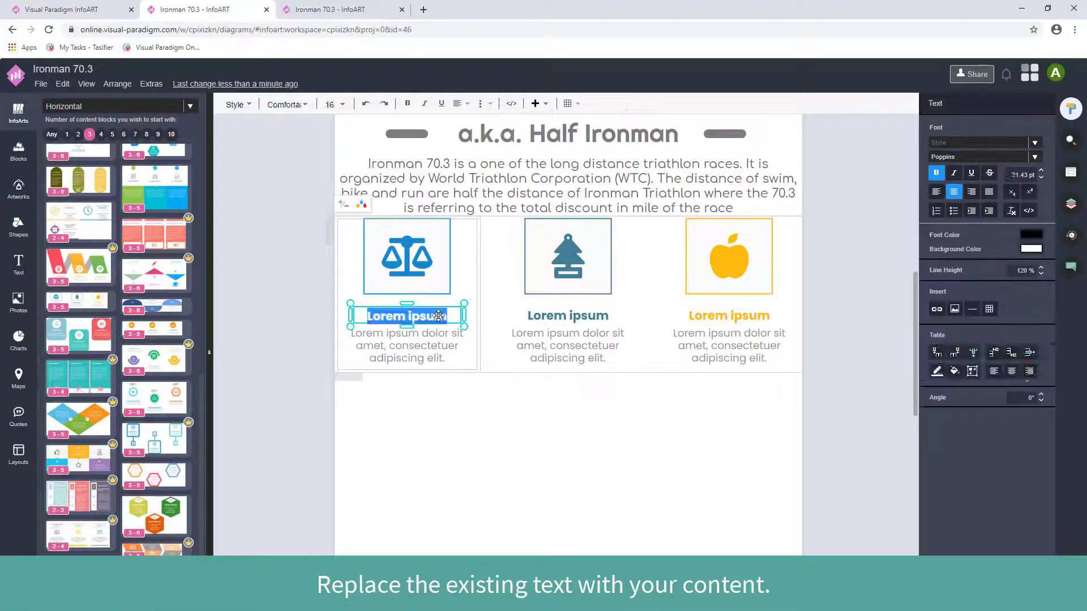
type("Swim")
double_click(387, 337)
key("BackSpace")
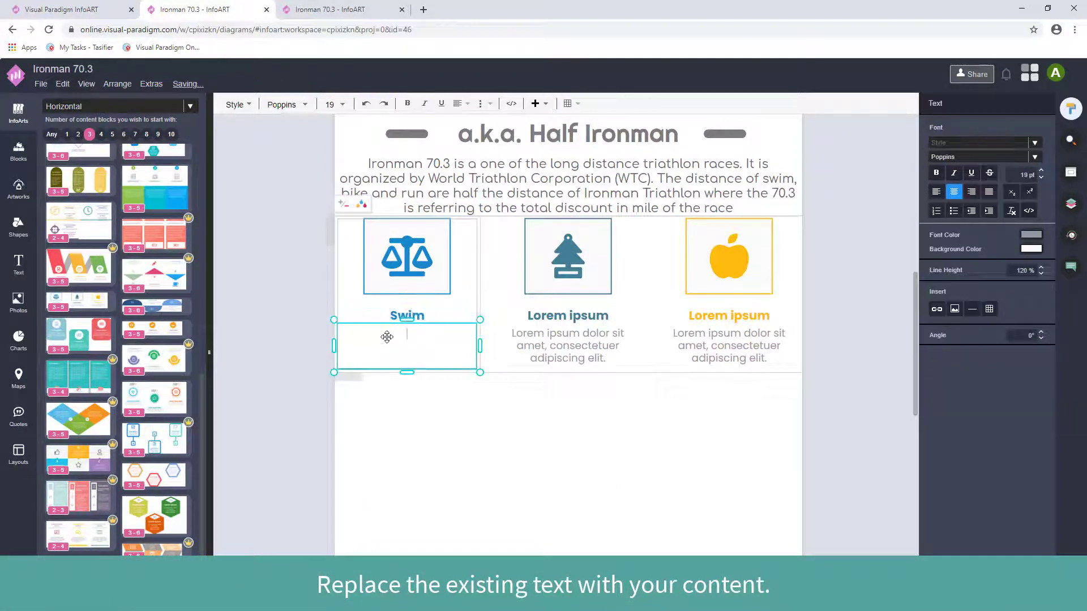
type("1.2 mile / (")
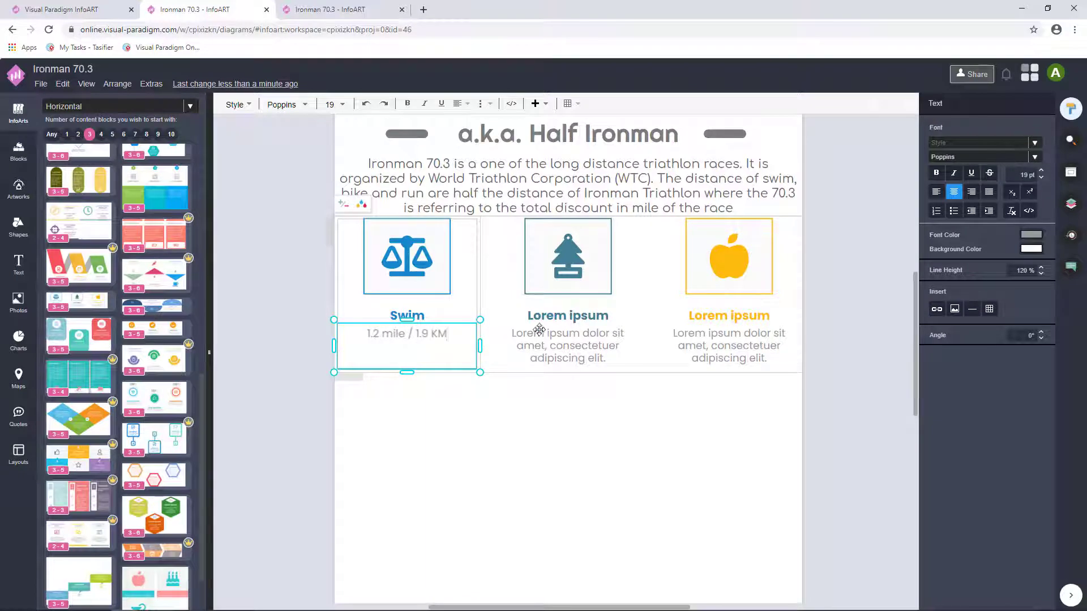
Replace the second block's heading with "Bike" and its text with "56 mile / 90 KM"
left_click(572, 315)
left_click(573, 315)
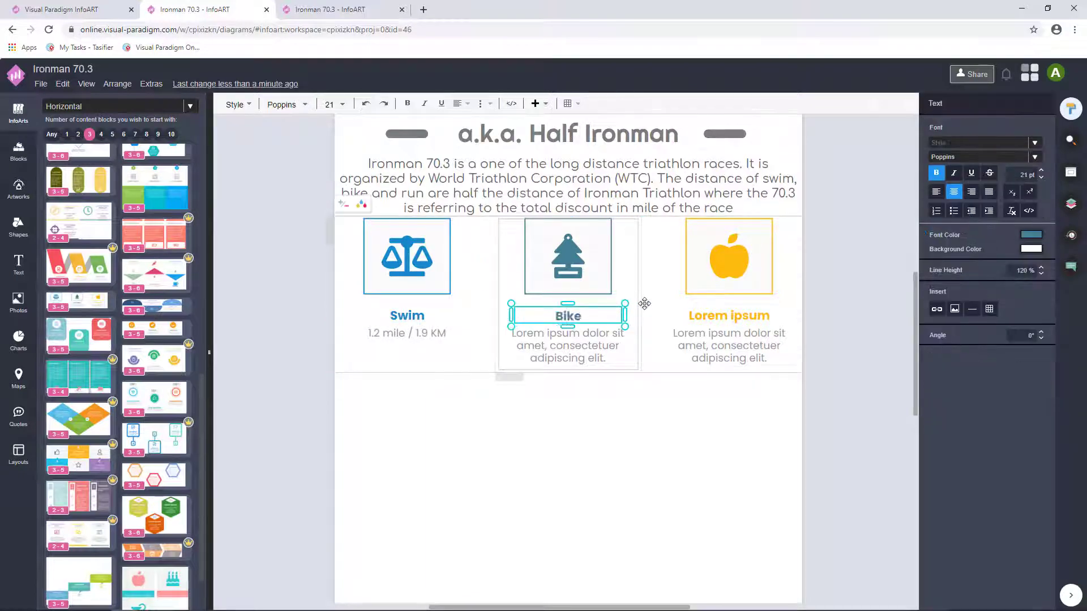
double_click(585, 342)
key("BackSpace")
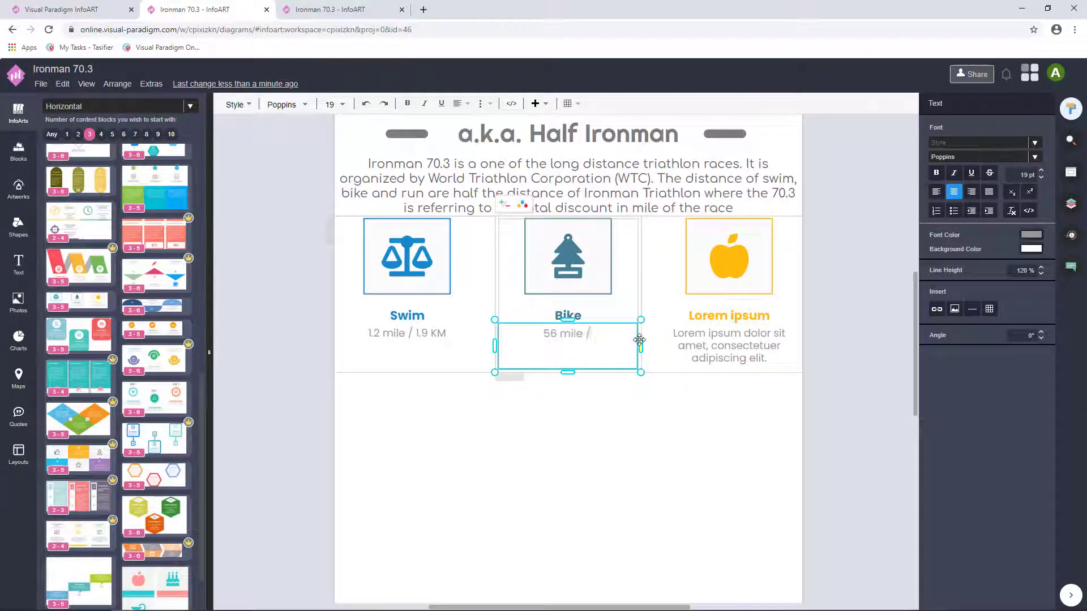
Replace the third block's heading with "Run" and its text with "13.1 mile / 21.1 KM"
left_click(722, 316)
left_click(722, 316)
double_click(722, 316)
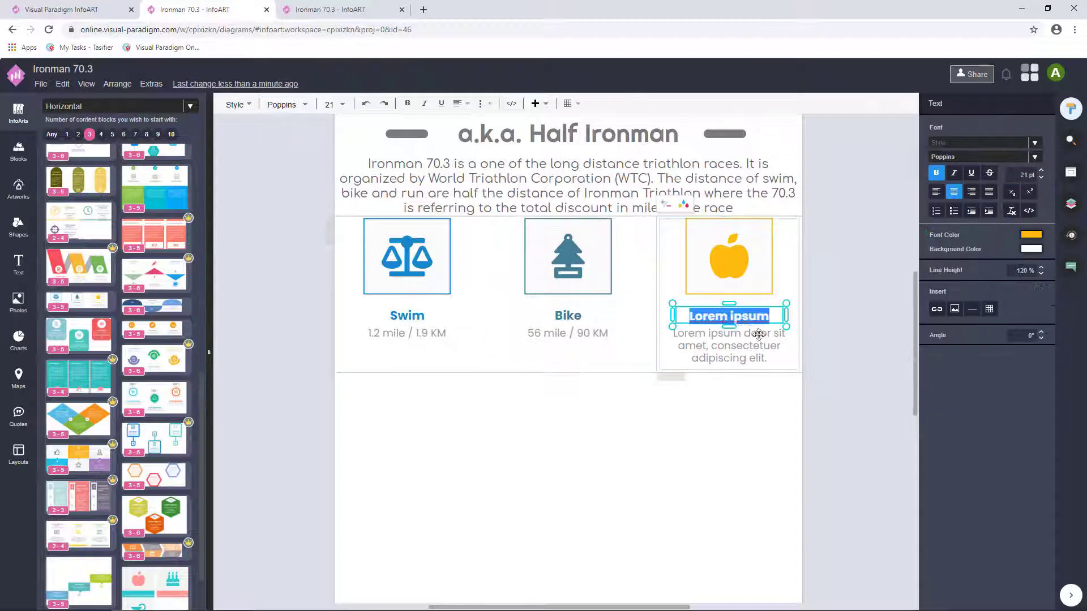
type("Run")
double_click(763, 335)
type("13.1 mile / 21.1 KM")
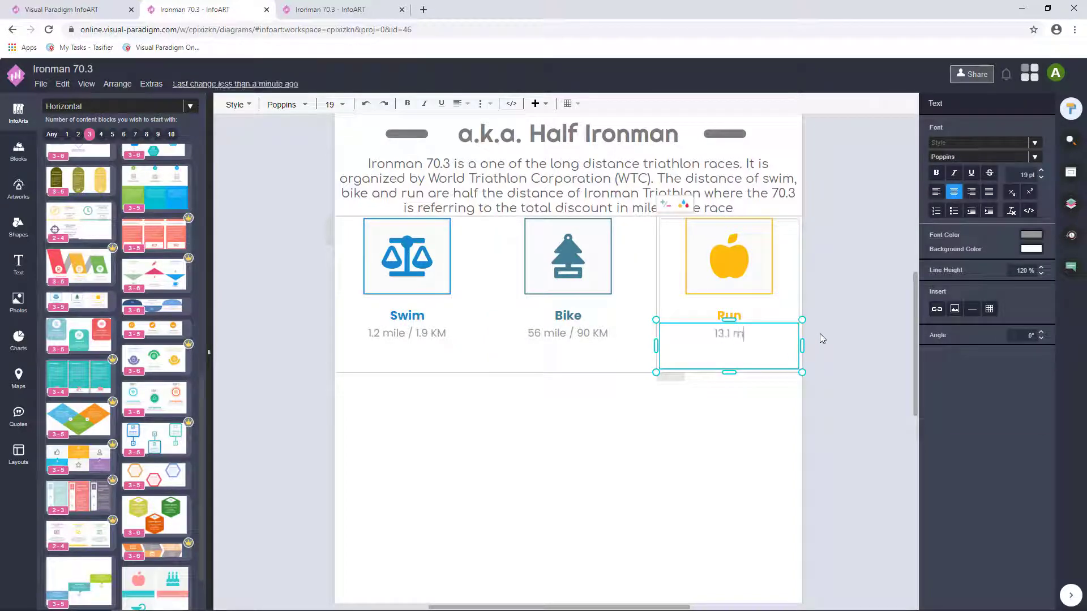
left_click(821, 334)
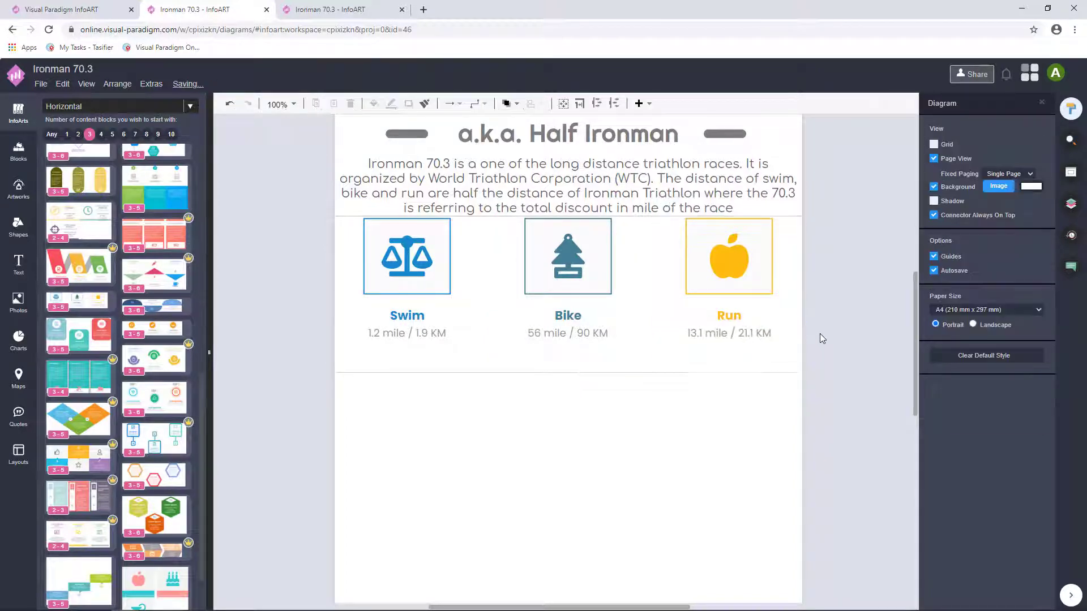
Search the artworks for "swim" and replace the scales icon above Swim with the swimmer artwork
left_click(426, 264)
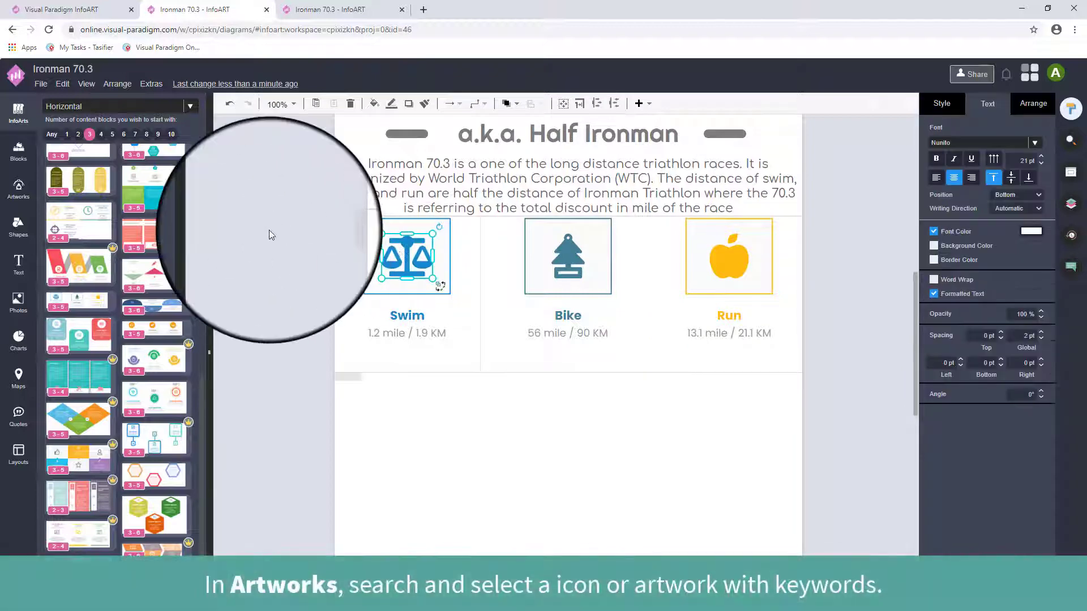
left_click(18, 188)
left_click(91, 106)
type("swim")
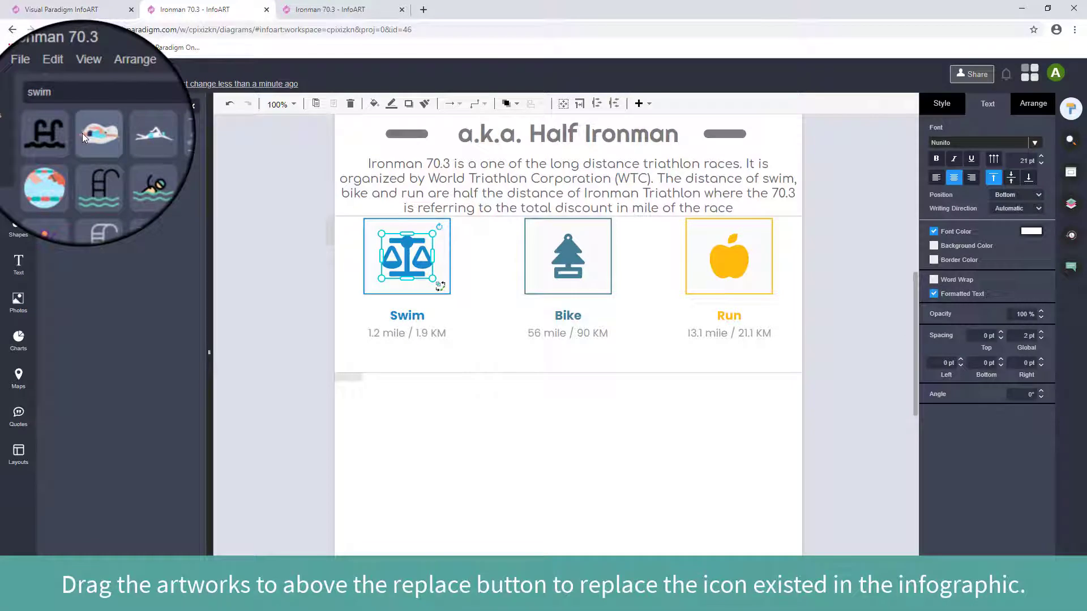
left_click_drag(82, 134, 398, 253)
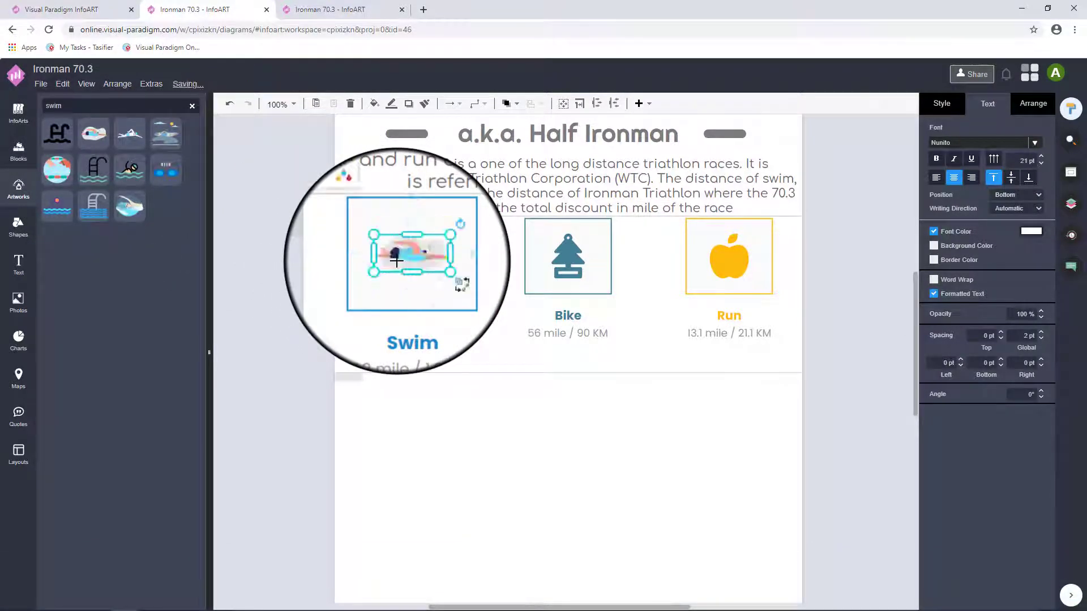
Search the artworks for "bike" and replace the tree icon above Bike with the cyclist artwork
left_click(192, 106)
type("bike")
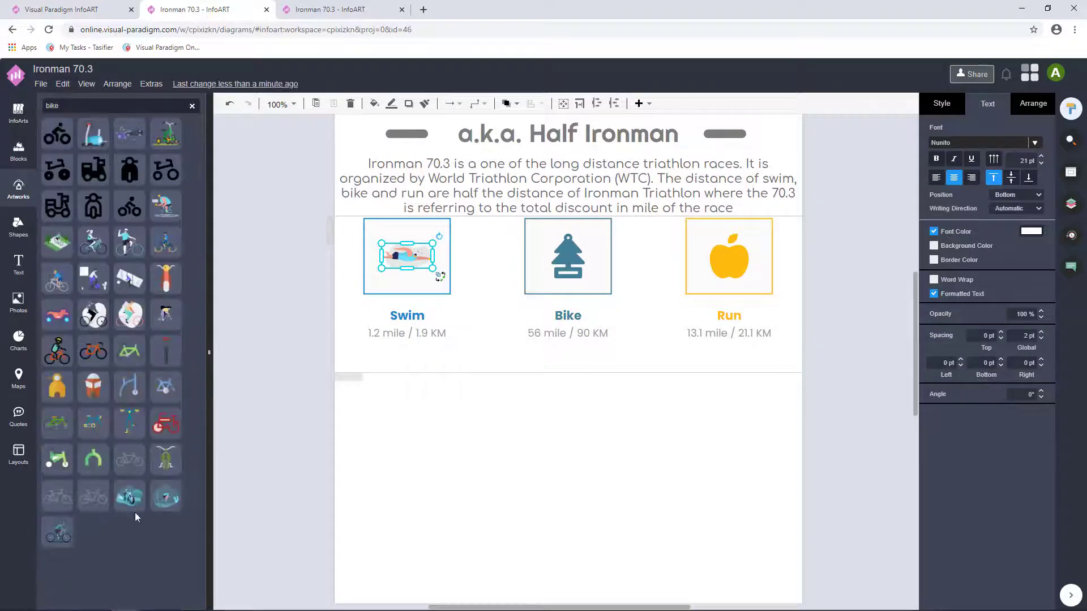
left_click_drag(57, 531, 560, 253)
Search the artworks for "run", replace the apple icon above Run with the runner artwork, and clear the search
left_click(192, 106)
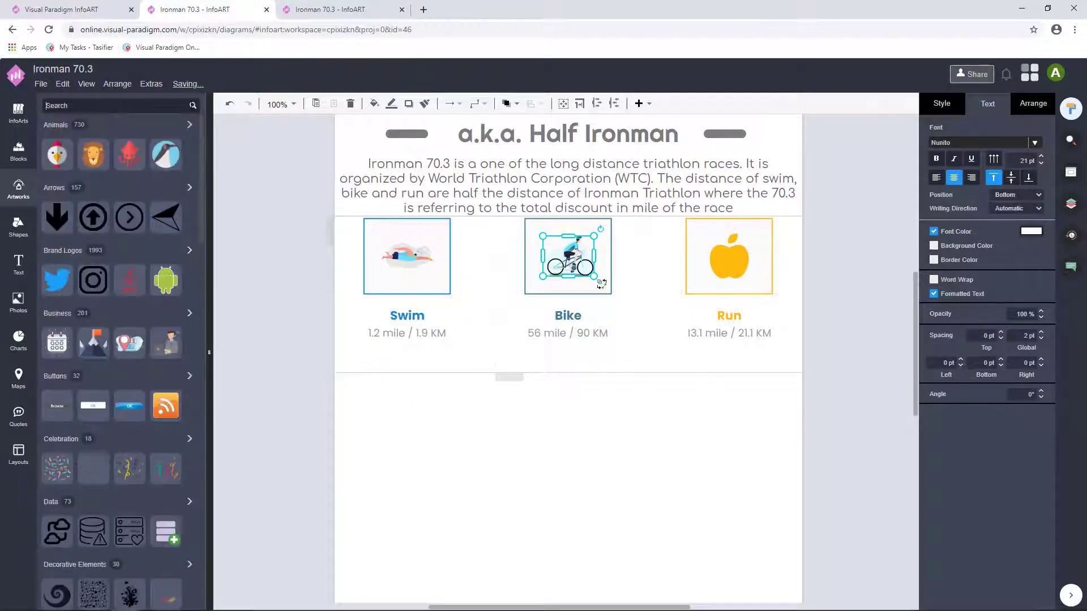
type("run")
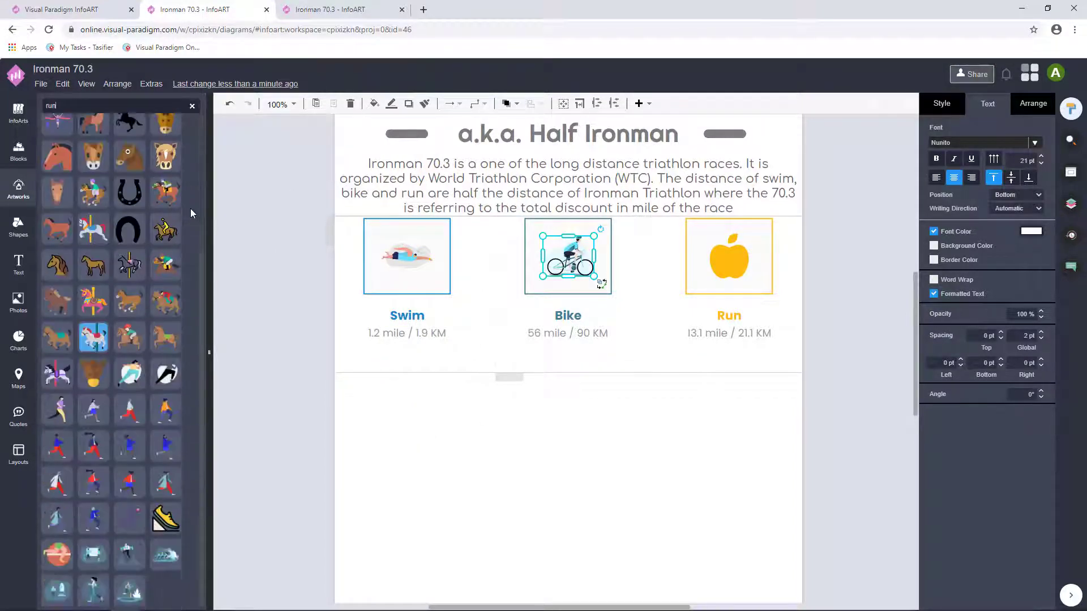
left_click_drag(131, 589, 616, 281)
left_click_drag(720, 256, 727, 257)
left_click(192, 106)
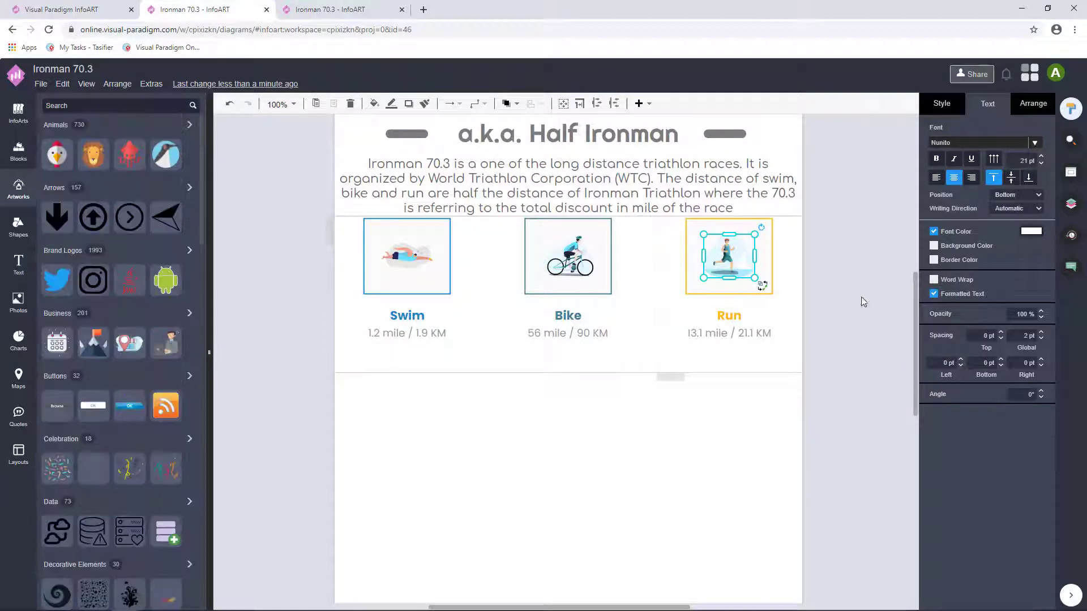
Split the empty bottom compartment vertically at the pointed spot and lower the divider to leave a thin strip at the page's bottom
left_click_drag(915, 290, 916, 346)
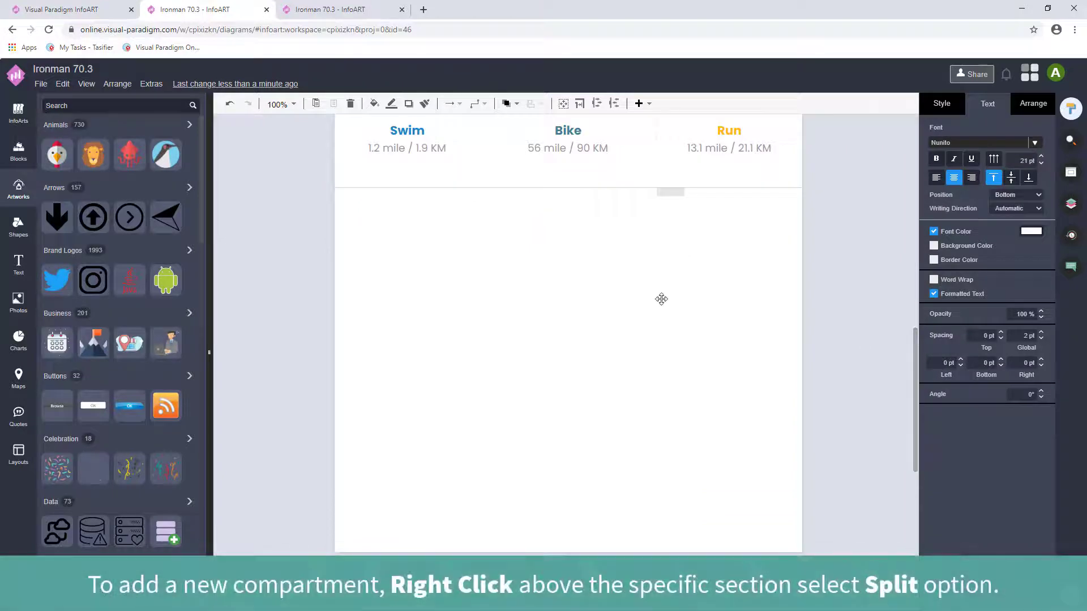
left_click(662, 299)
left_click(661, 298)
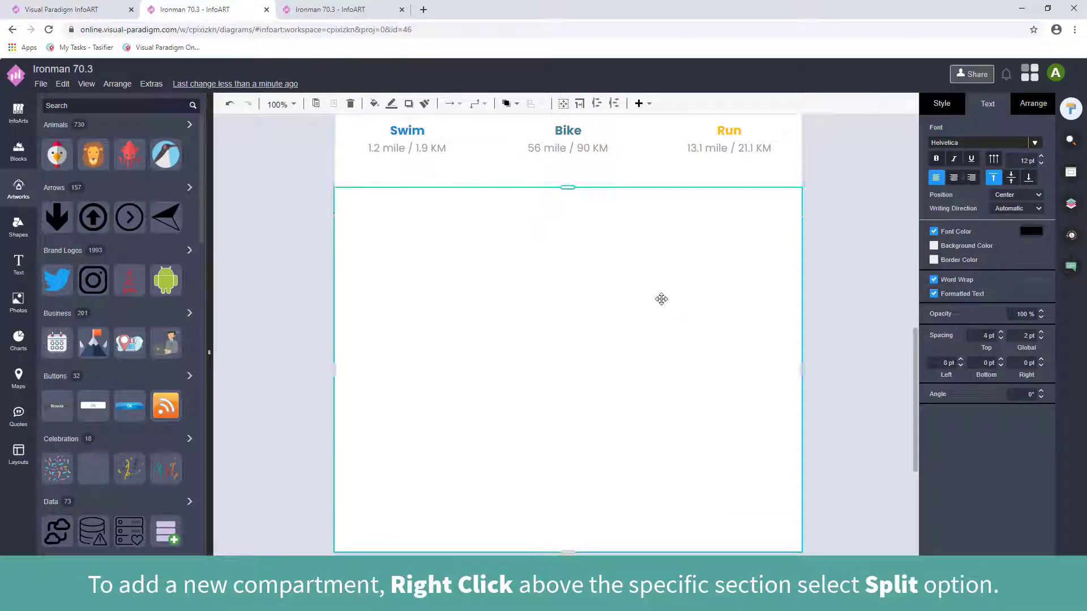
right_click(661, 299)
mouse_move(767, 336)
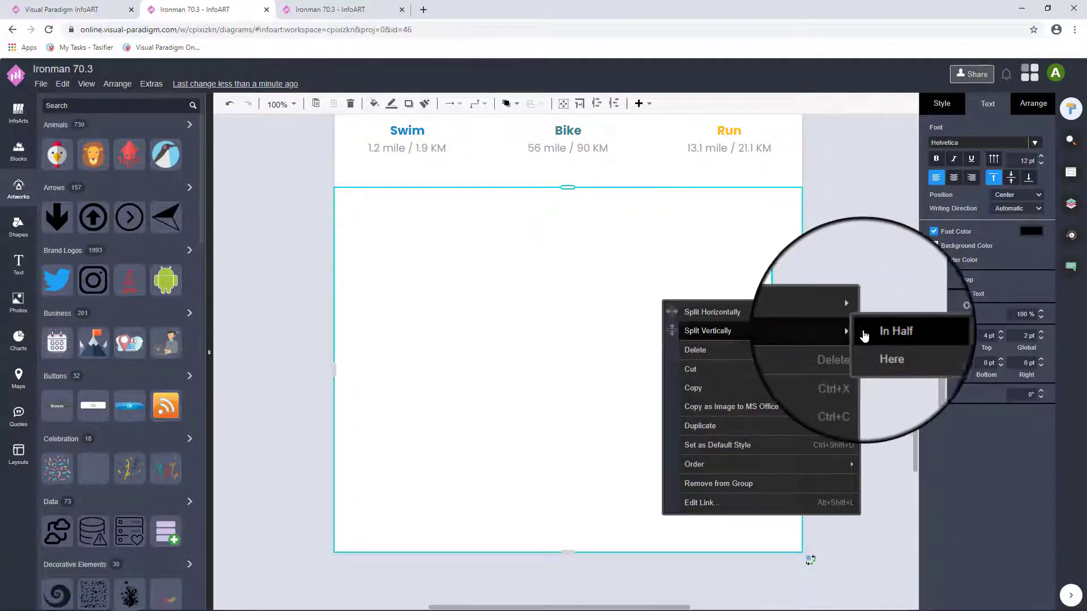
left_click(870, 351)
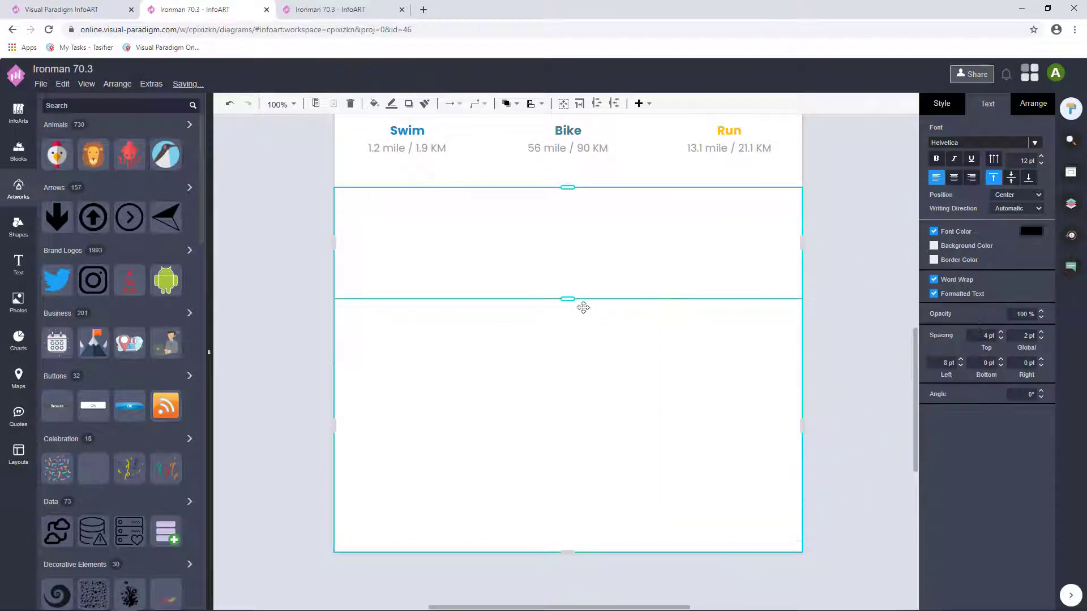
left_click_drag(568, 298, 575, 508)
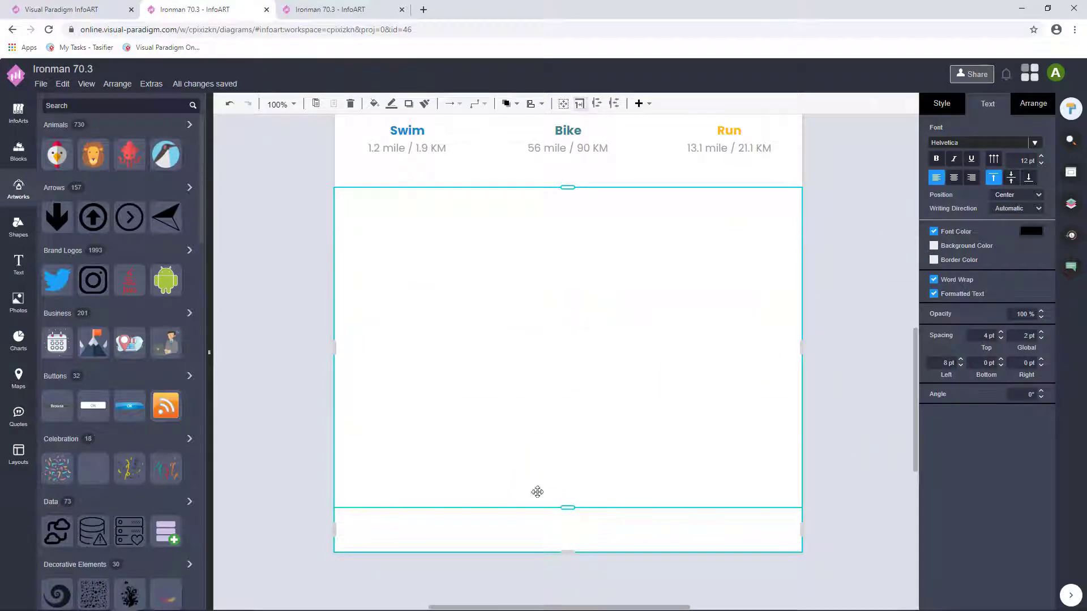
Insert the layout with one large left cell and three stacked right cells in the tall empty compartment, with the left cell wider
left_click(18, 455)
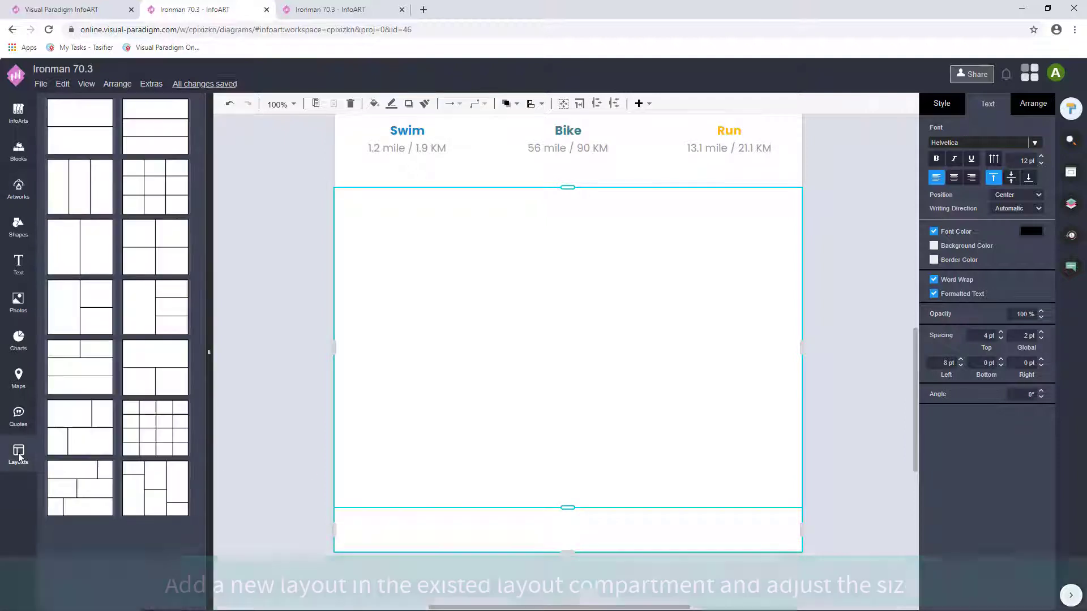
left_click_drag(152, 317, 641, 348)
left_click(548, 346)
Filter the InfoArts to Vertical with 4 content blocks and place the staggered-diamonds infographic in the large left cell
left_click(18, 112)
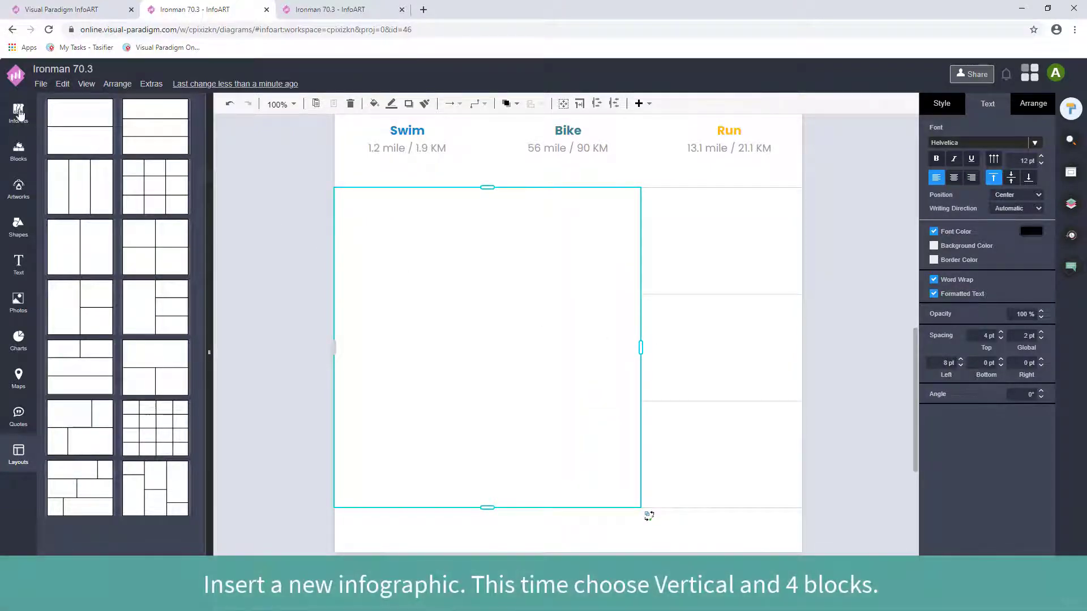
left_click(192, 107)
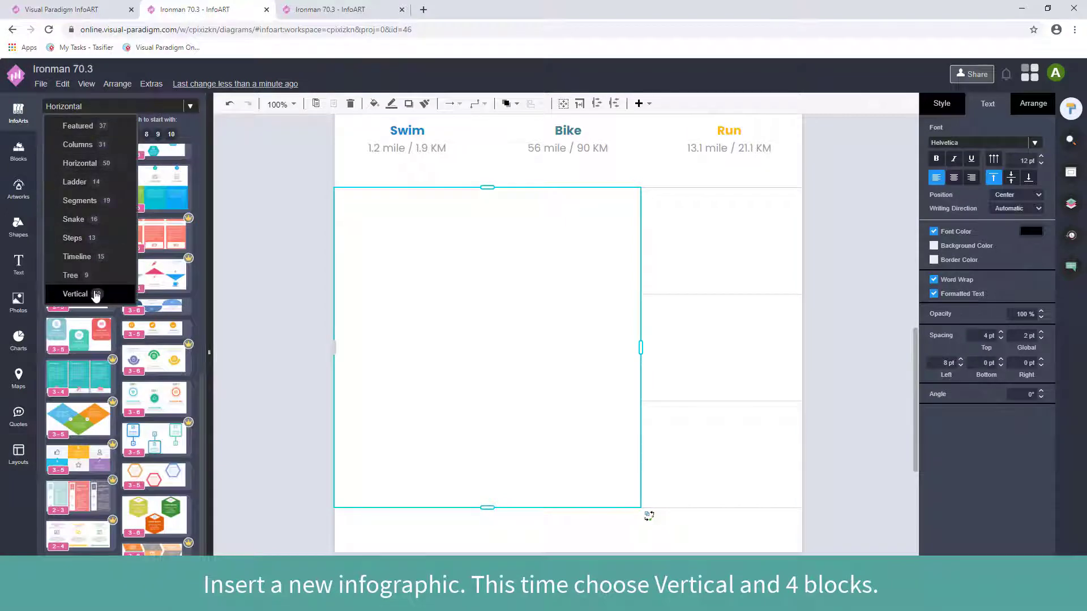
left_click(56, 291)
left_click(101, 134)
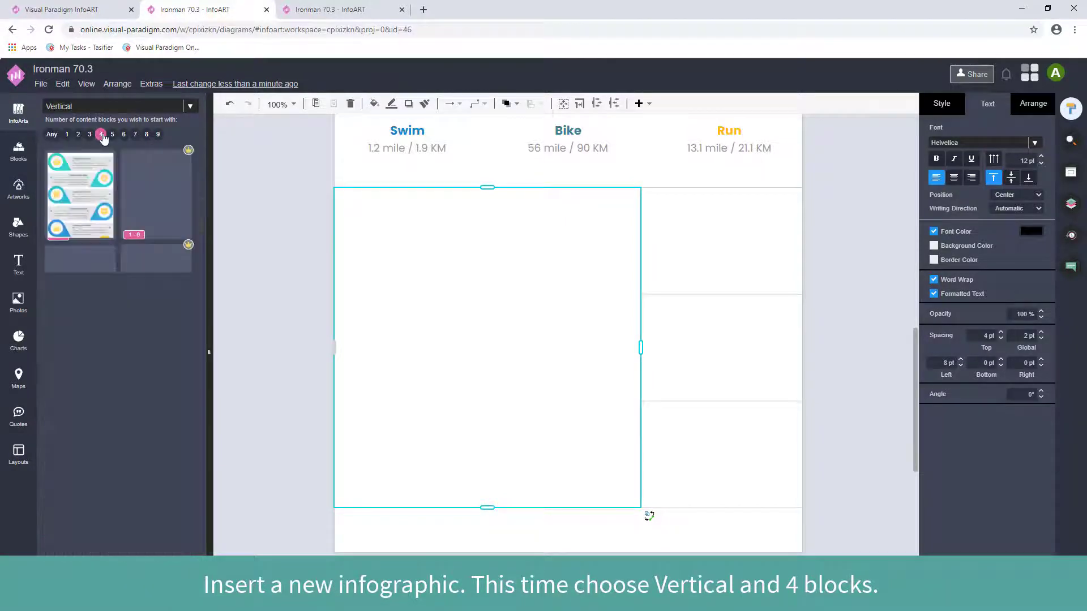
left_click_drag(201, 170, 194, 335)
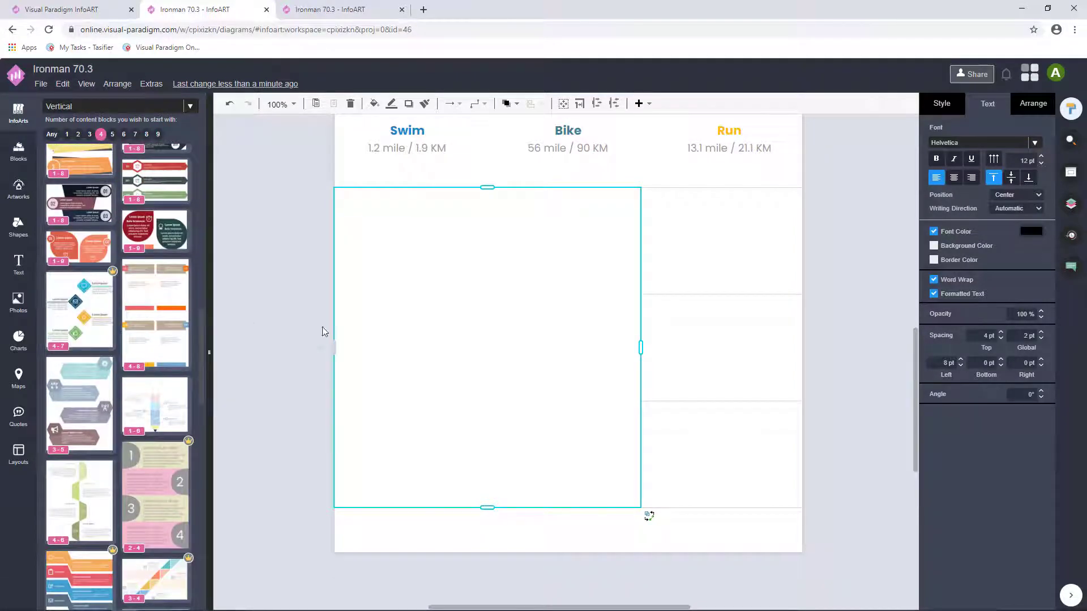
left_click_drag(487, 348, 486, 348)
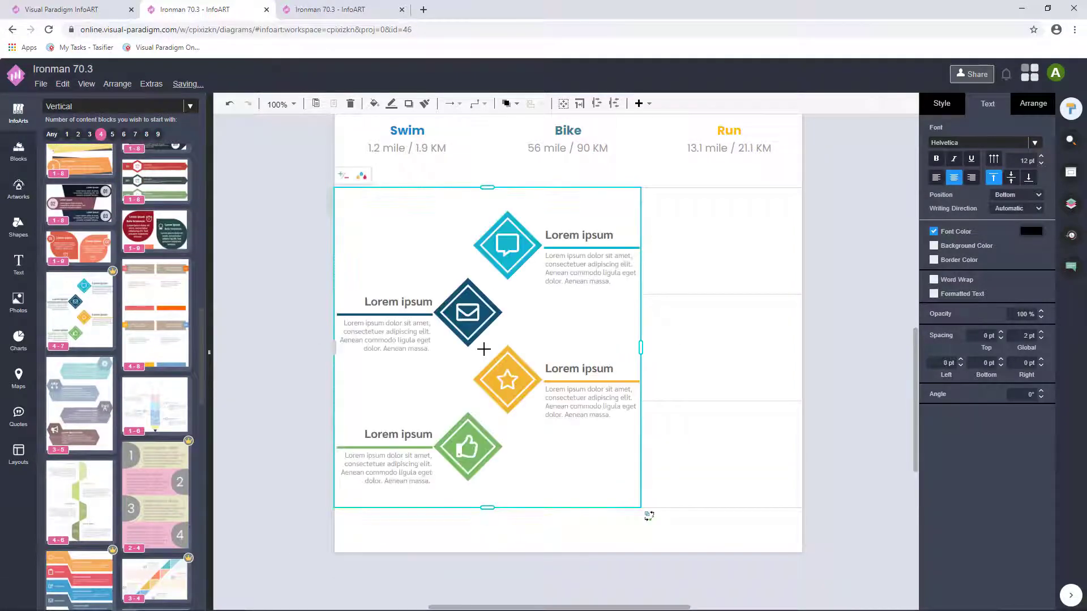
Fill the light-blue block with heading "Tallinn, Estonia" and lines "Sept 5, 2020", "Swim - Lake", "Bike - Flat", "Run - Rolling"
left_click(583, 213)
double_click(583, 213)
type("Tallinn, Estonia")
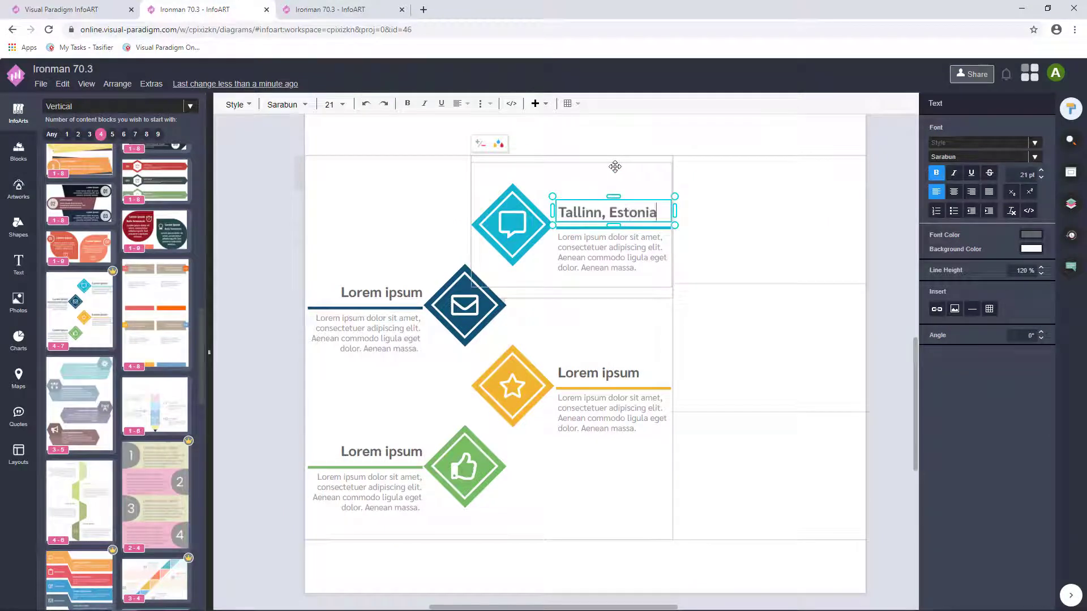
double_click(617, 260)
type("Sept 5, 2020")
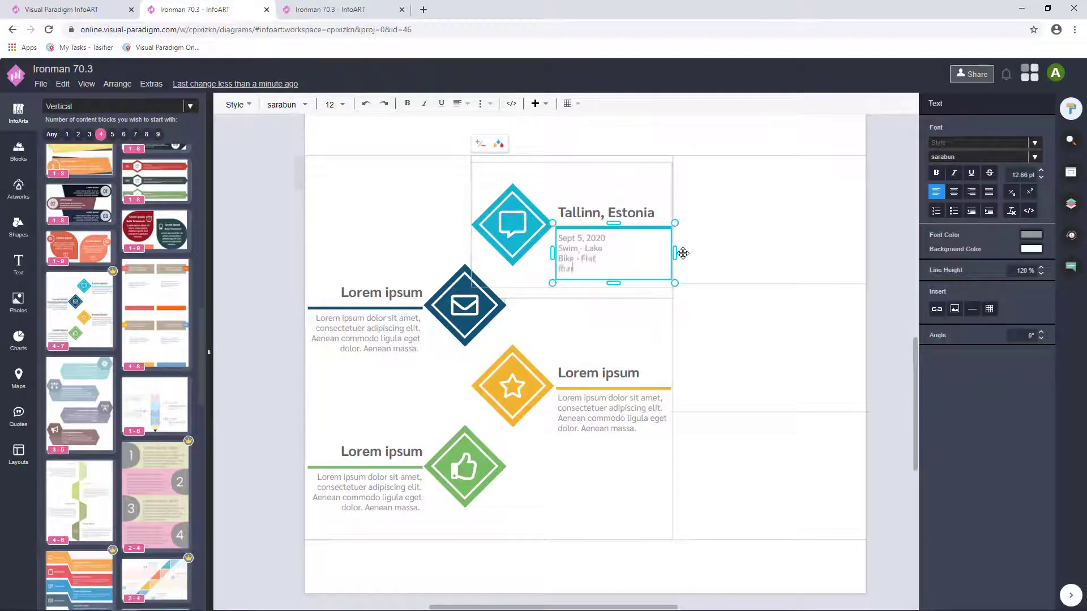
type("ing")
Fill the dark-blue block with heading "Gdynia , Poland" and lines "Sept 6, 2020", "Swim - Bay", "Bike - Rolling", "Run - Rolling"
left_click(368, 293)
double_click(368, 292)
type("Gdynia , Poland")
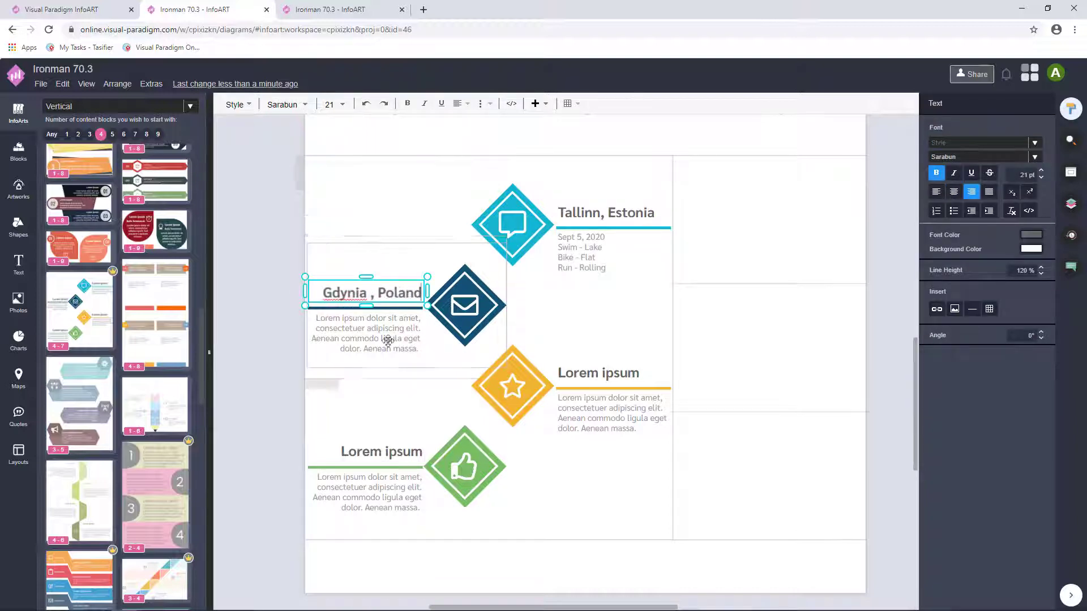
double_click(387, 340)
type("Sept 6, 2020")
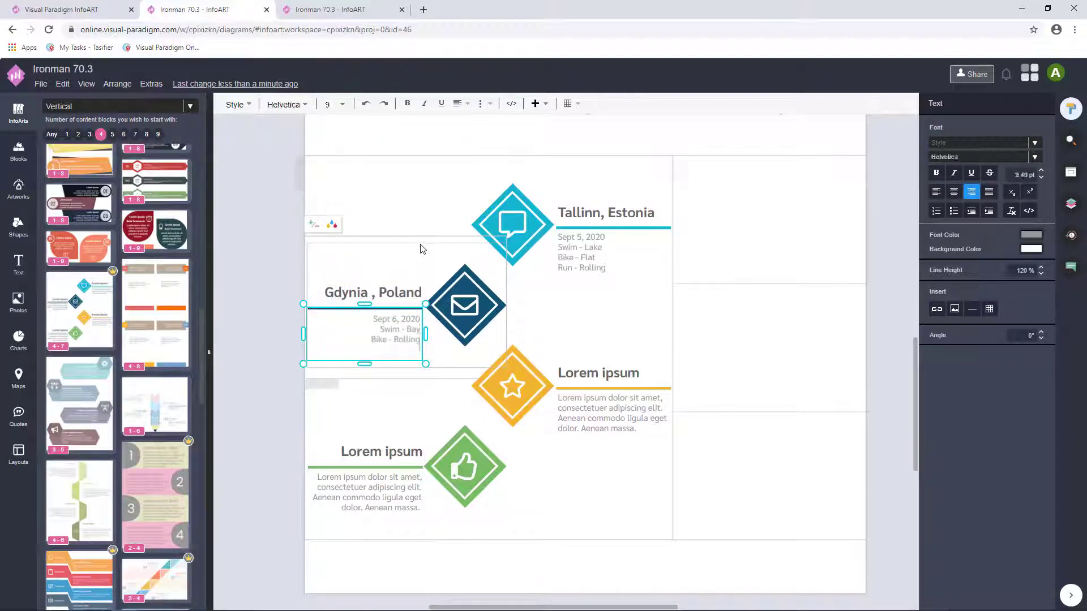
Fill the yellow block with heading "Coeur d'Alene USA" and lines "Sept 6, 2020", "Swim - Lake", "Bike - Hilly", "Run - Rolling"
double_click(586, 374)
type("Coeur")
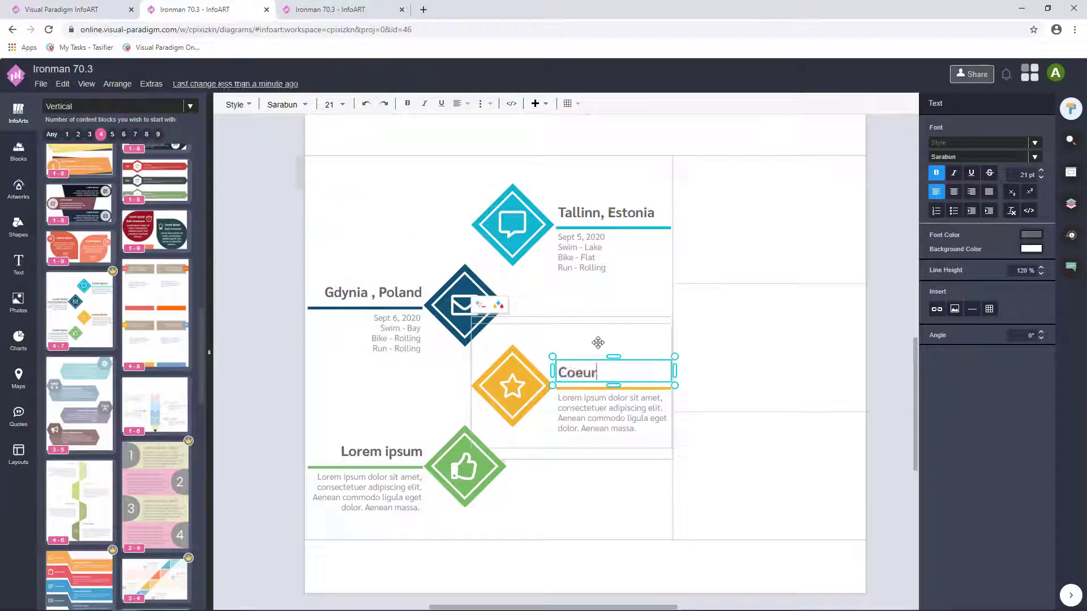
type(" d'Alene USA")
left_click(675, 368)
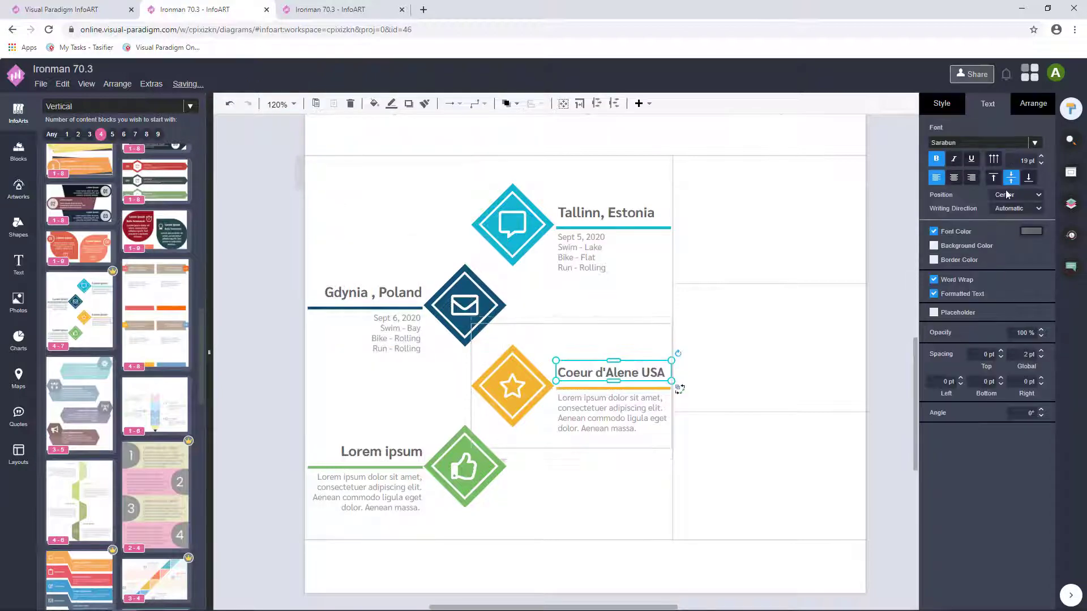
double_click(665, 423)
type("Sept 6, 2020")
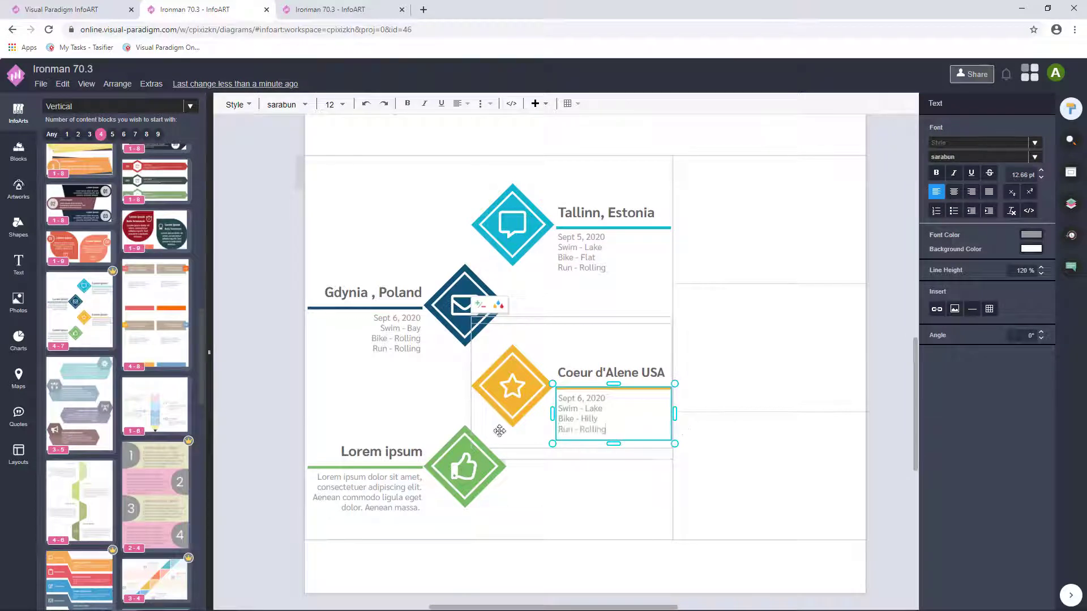
Fill the green block with heading "Rapperswil-Jona Switzerland" and lines "Sept 13, 2020", "Swim - Lake", "Bike - Hilly", "Run - Rolling"
double_click(416, 452)
type("Rapperswil-Jona Switzerland")
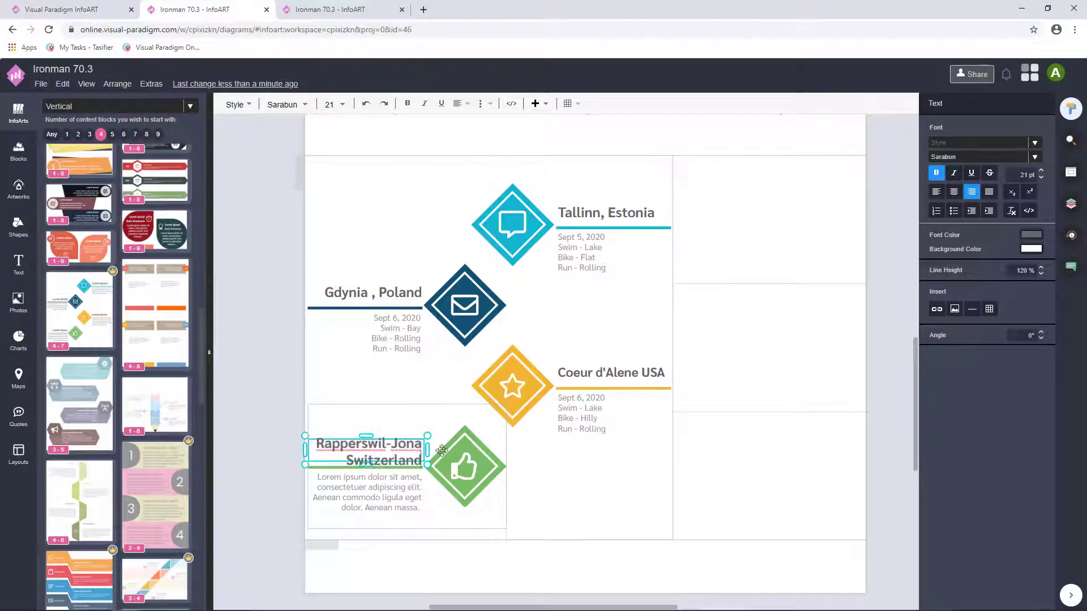
key("Escape")
left_click_drag(398, 443, 398, 438)
double_click(407, 489)
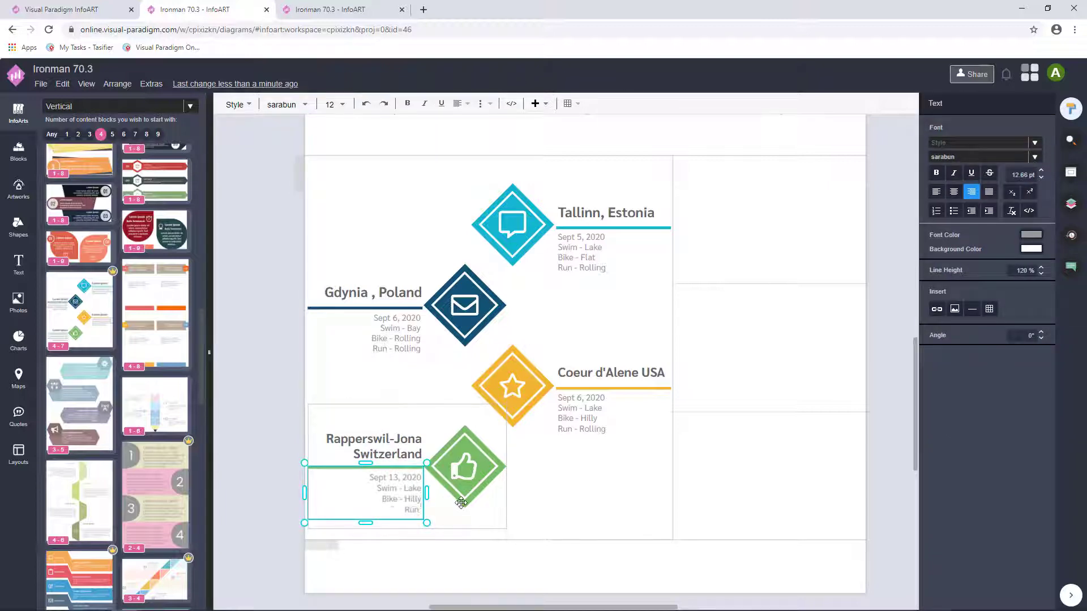
Search the artworks for "Estonia" and "Poland" and replace the icons in the Tallinn and Gdynia diamonds with the matching flags
left_click(18, 189)
left_click(108, 106)
type("Estonia")
key("Return")
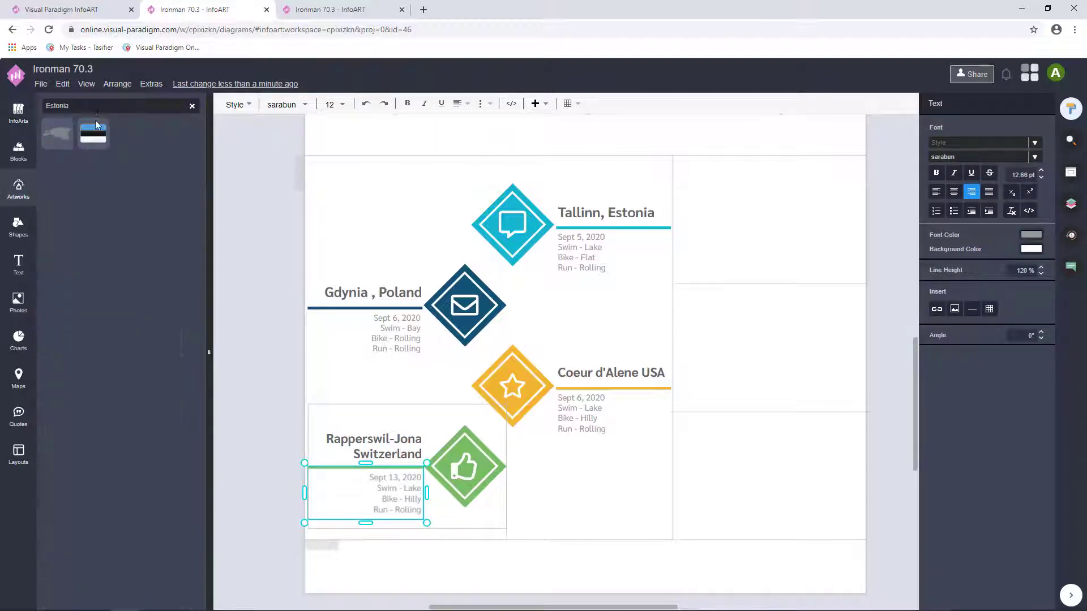
left_click_drag(94, 133, 513, 224)
left_click(193, 106)
type("Poland")
key("Return")
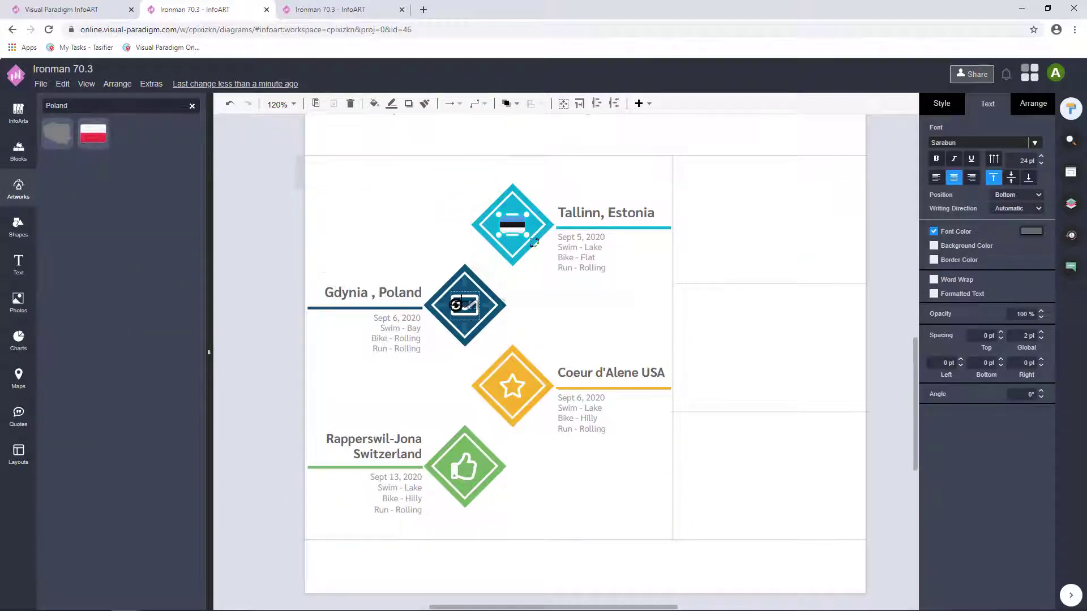
left_click_drag(93, 134, 464, 306)
Search the artworks for "States" and "Switzerland" and replace the icons in the Coeur d'Alene and Rapperswil-Jona diamonds with the matching flags
left_click(193, 106)
type("States")
key("Return")
left_click_drag(165, 134, 512, 386)
left_click(192, 107)
type("Switzerland")
key("Return")
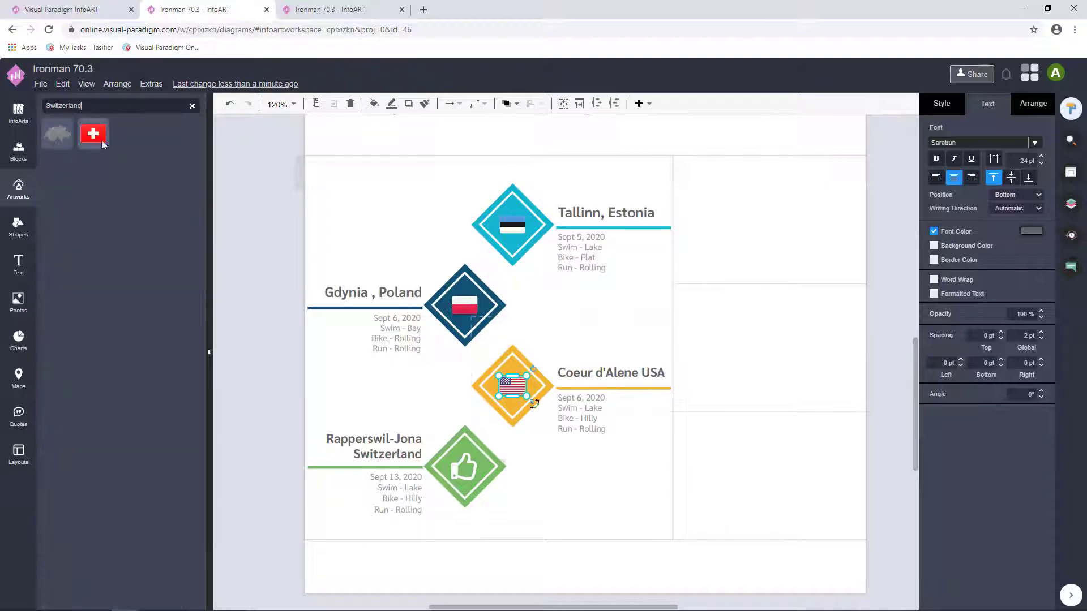
left_click_drag(93, 134, 461, 465)
scroll(458, 467, "down", 2)
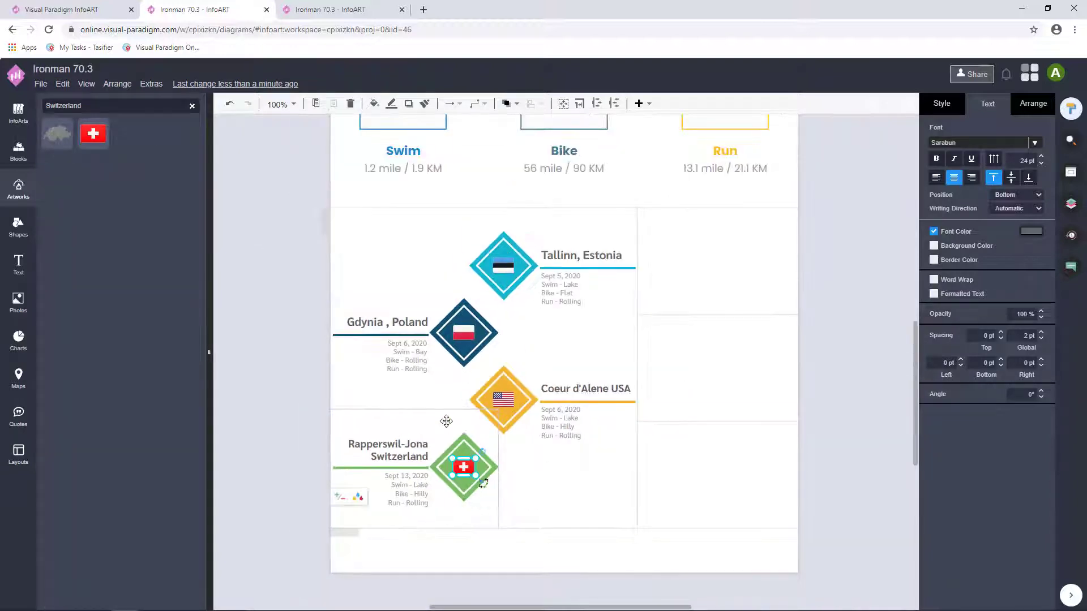
left_click(192, 106)
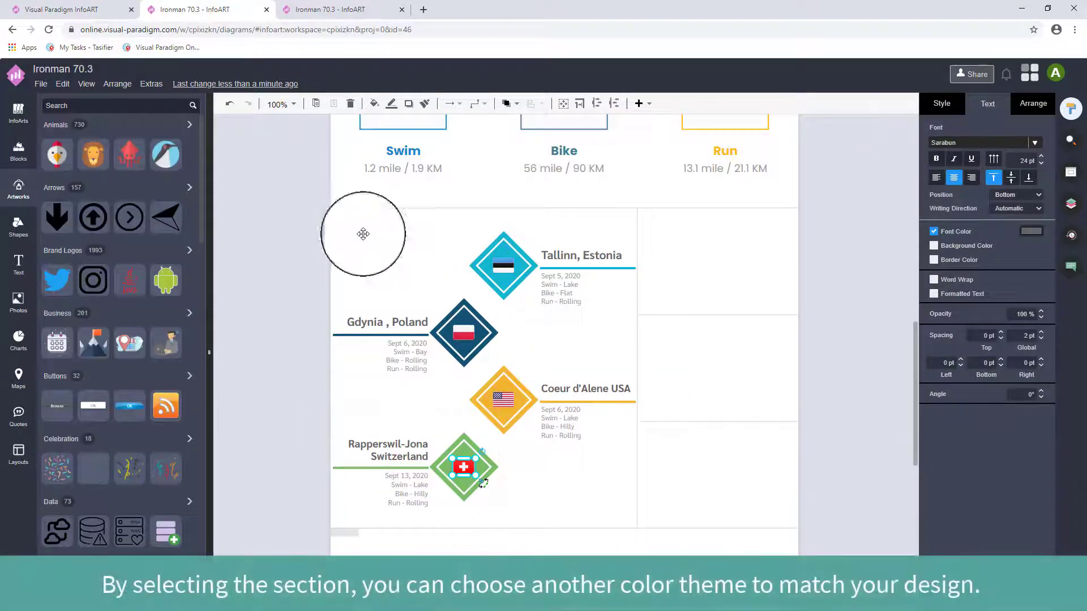
Apply the color theme Theme2 to the race-location infographic section
left_click(363, 234)
left_click(360, 204)
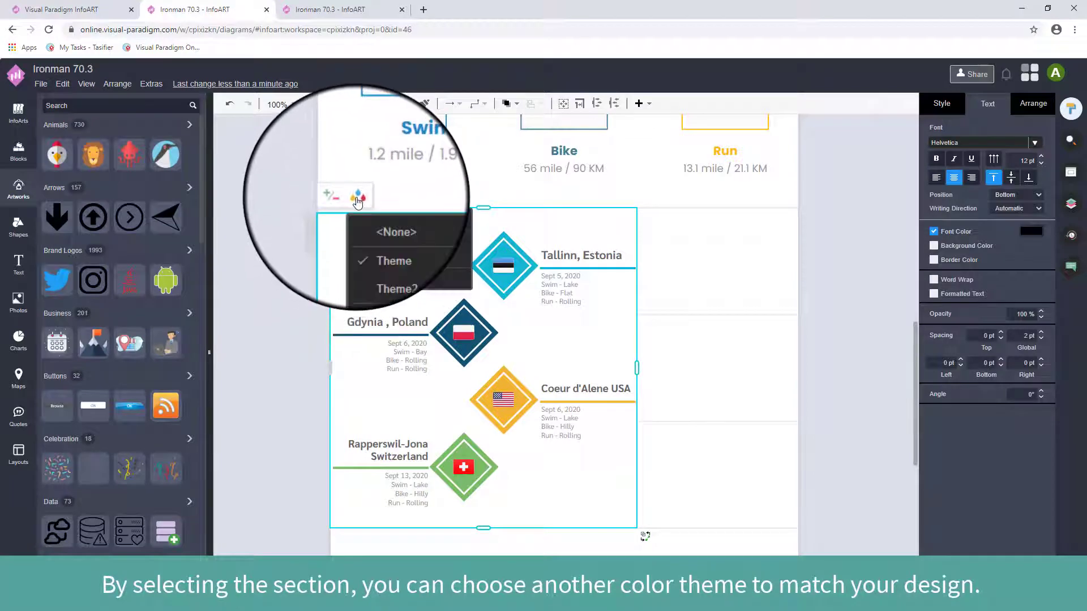
left_click(371, 262)
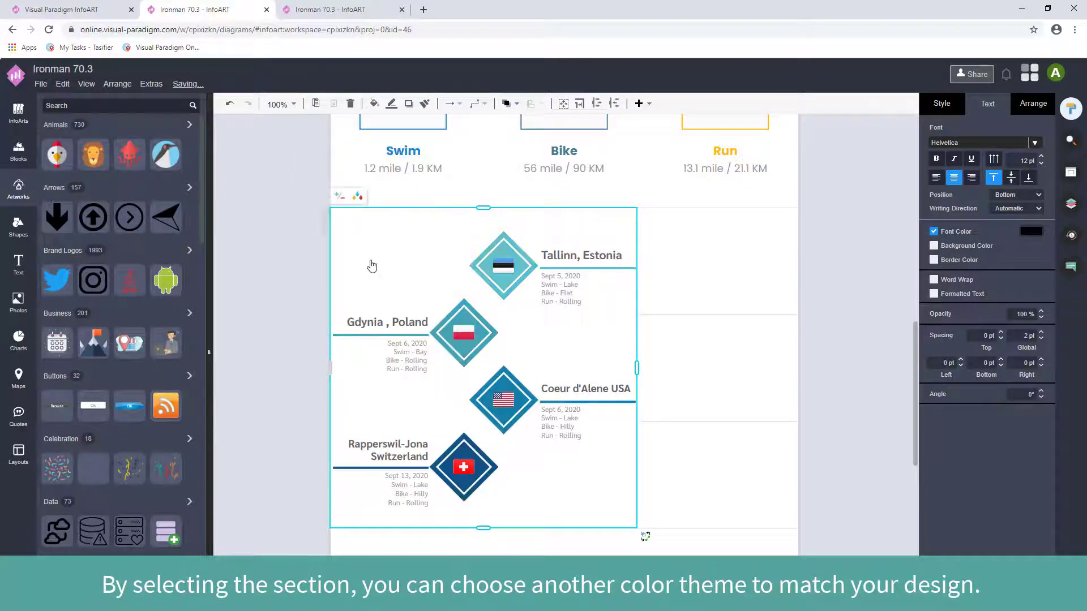
Search the photos for "Triathlon" and fill the three stacked cells beside the infographic with the swimmer, cyclist and two-runner photos
left_click(18, 303)
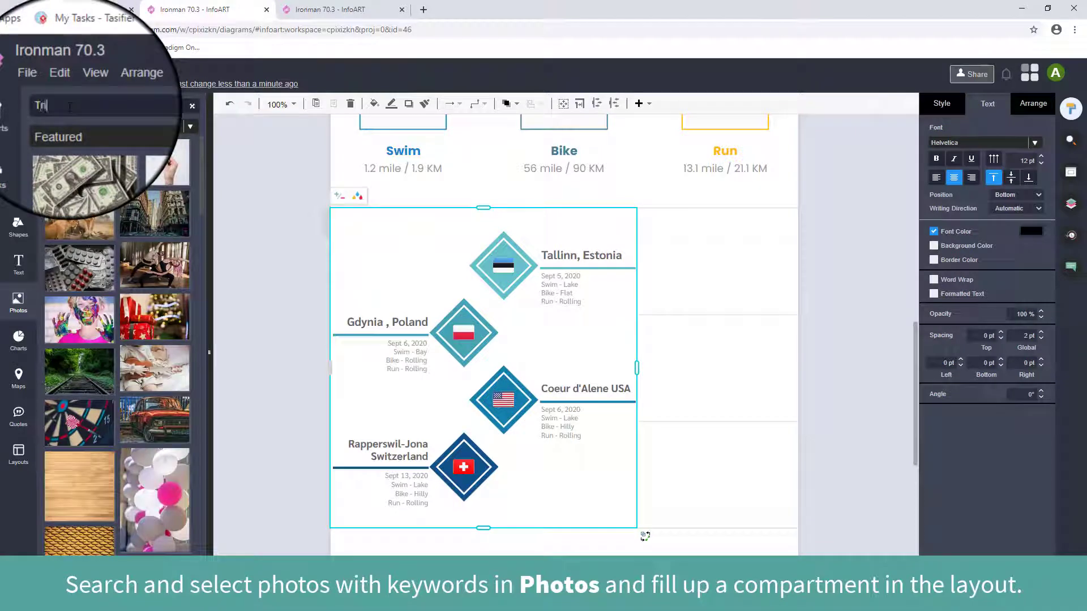
type("Triathlon")
key("Return")
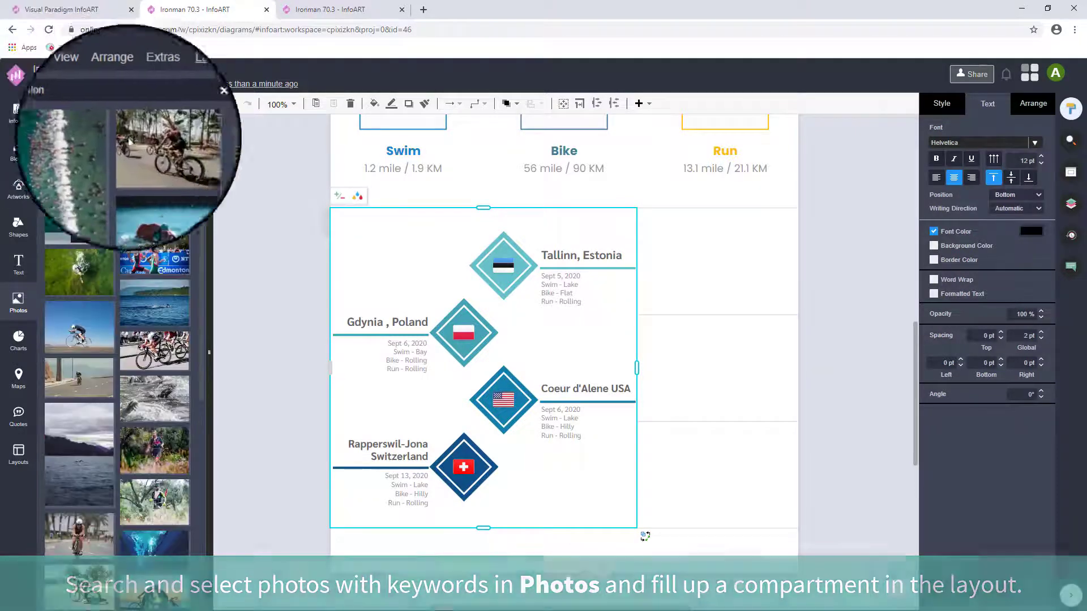
left_click_drag(148, 209, 666, 260)
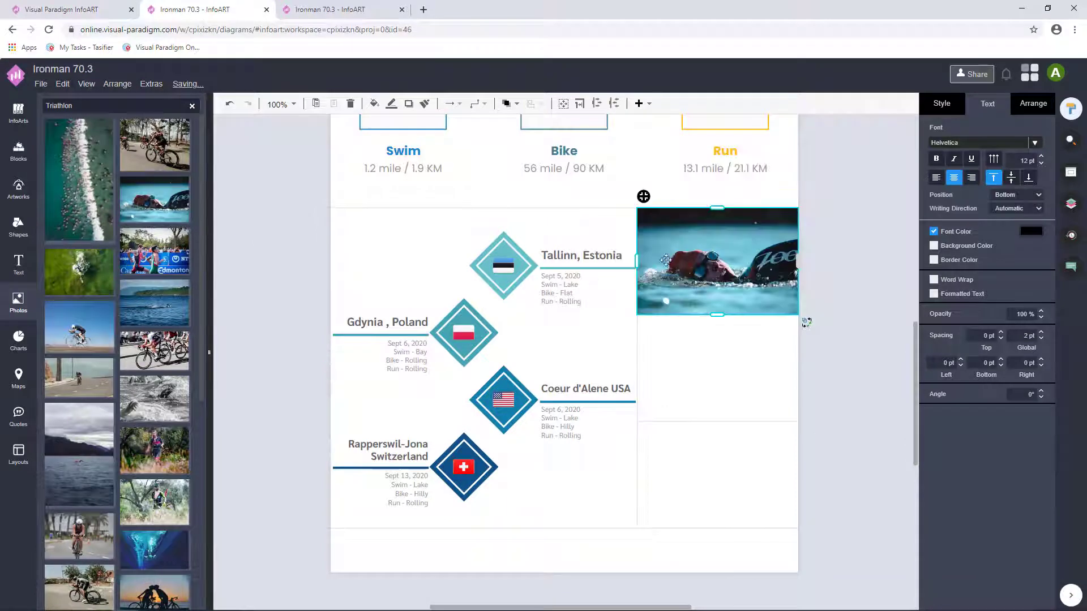
left_click_drag(125, 144, 717, 366)
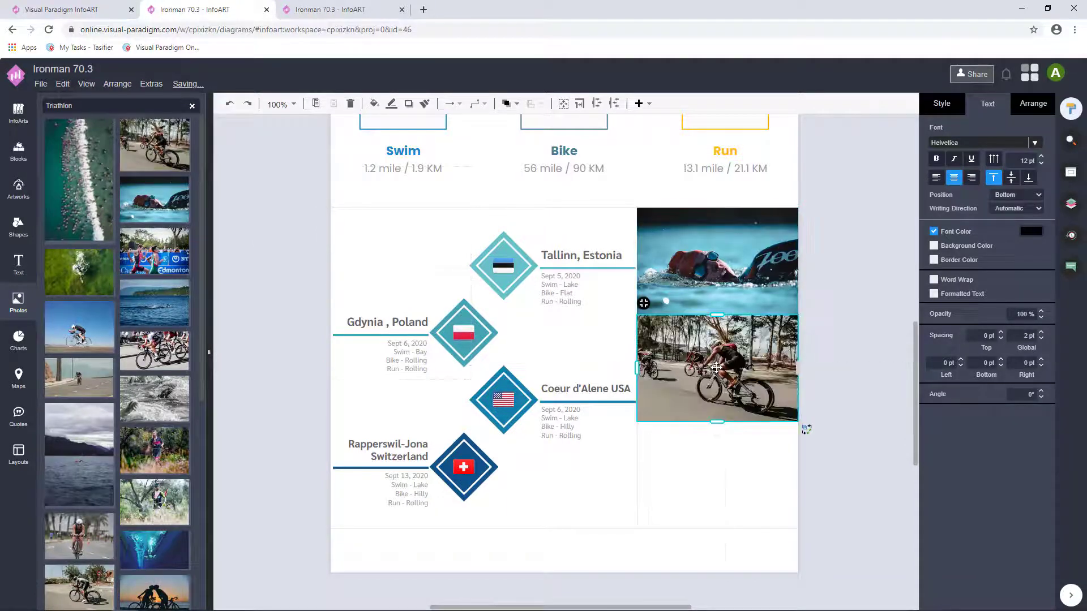
left_click_drag(154, 252, 716, 470)
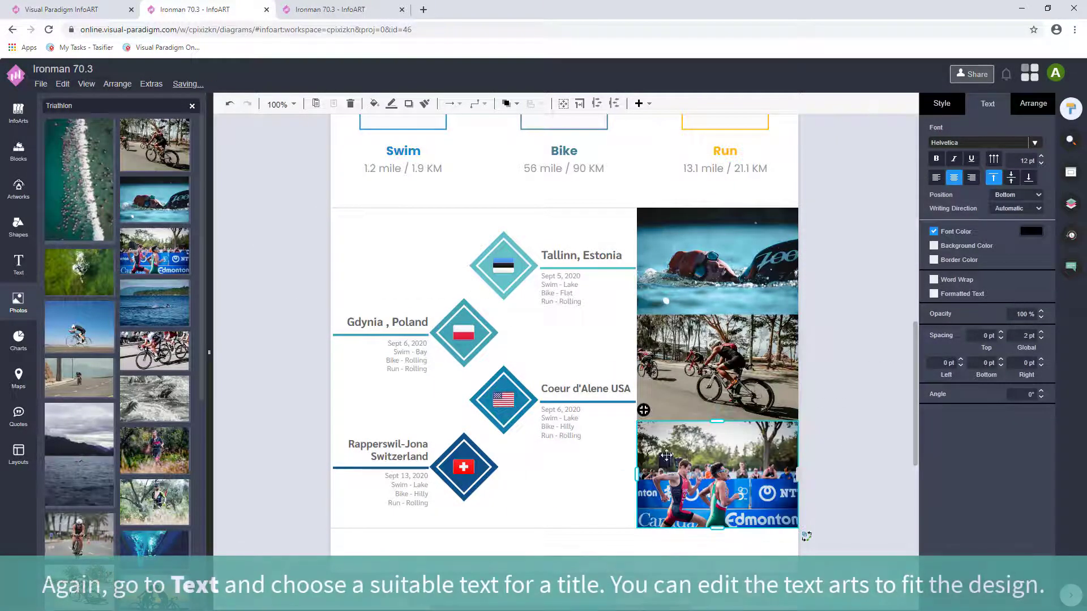
left_click(192, 106)
Add the rounded teal banner title above the race-location infographic, shrink it to overhang the page's left edge, and delete its subtitle
left_click(18, 265)
scroll(79, 340, "down", 10)
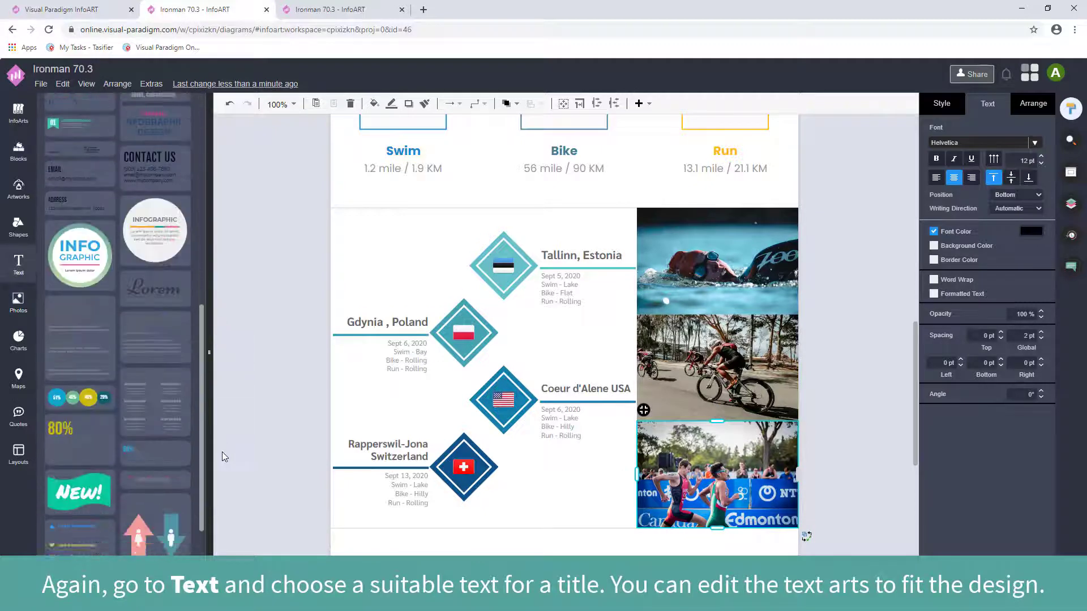
mouse_move(70, 447)
left_click_drag(69, 447, 266, 182)
left_click_drag(683, 263, 558, 238)
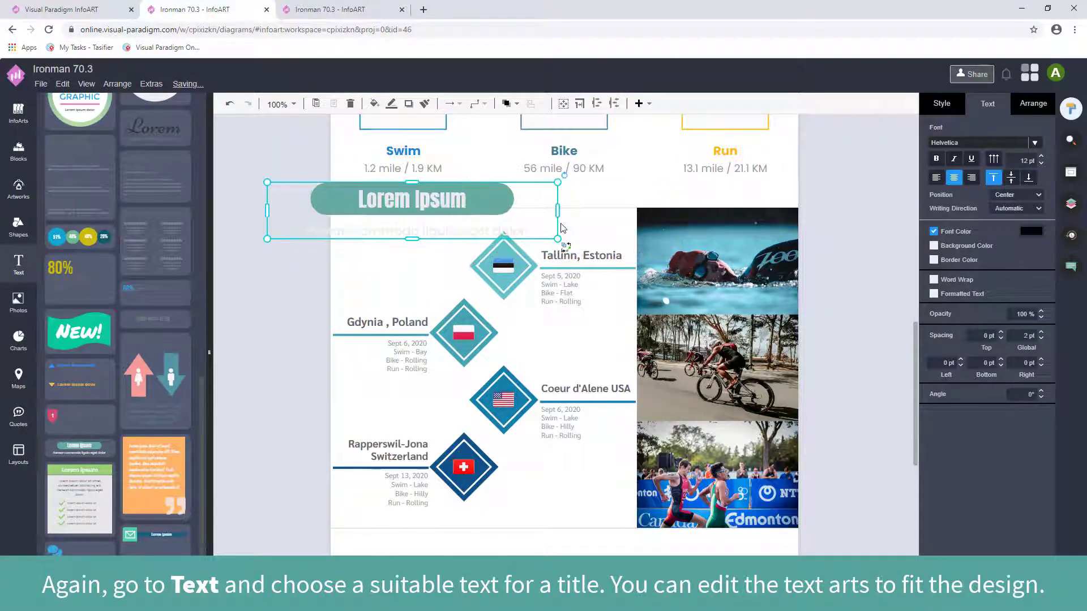
left_click_drag(312, 193, 319, 203)
left_click(319, 238)
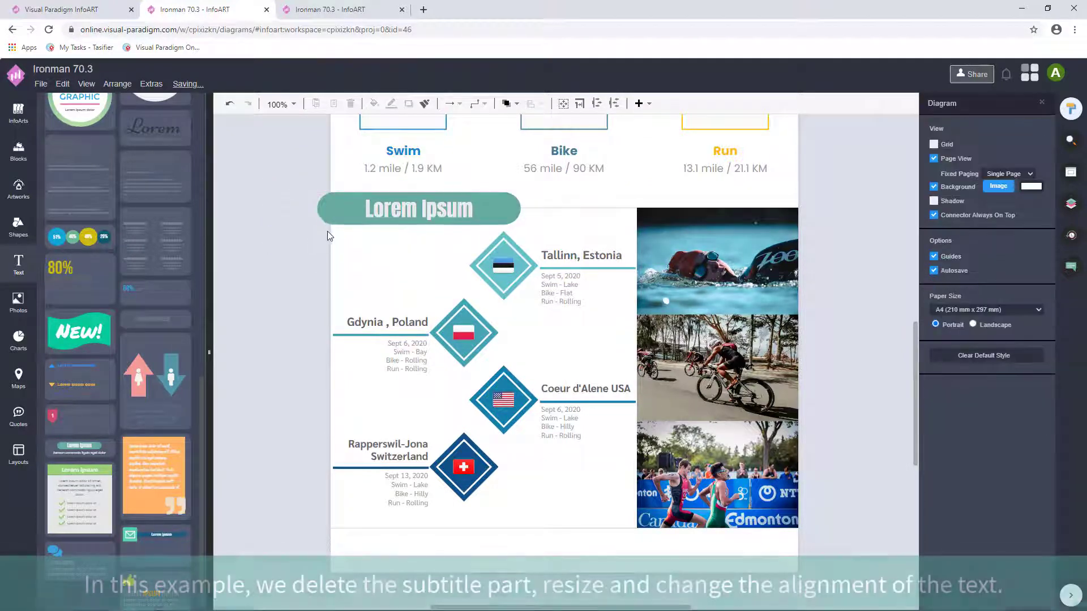
Replace the banner's placeholder title with "Upcoming Events"
double_click(371, 208)
key("Delete")
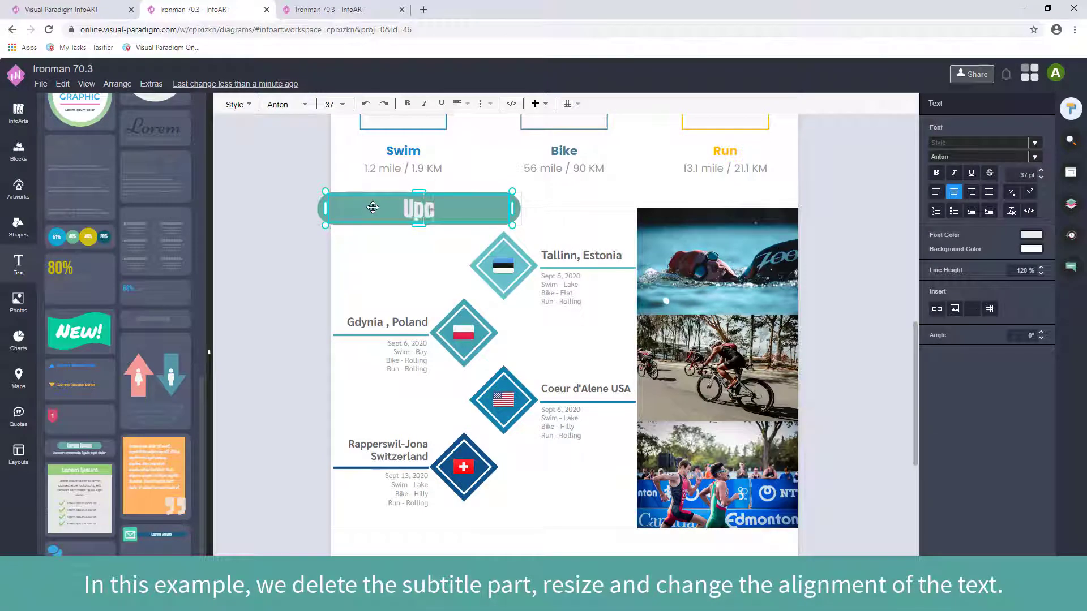
type("Upcoming Events")
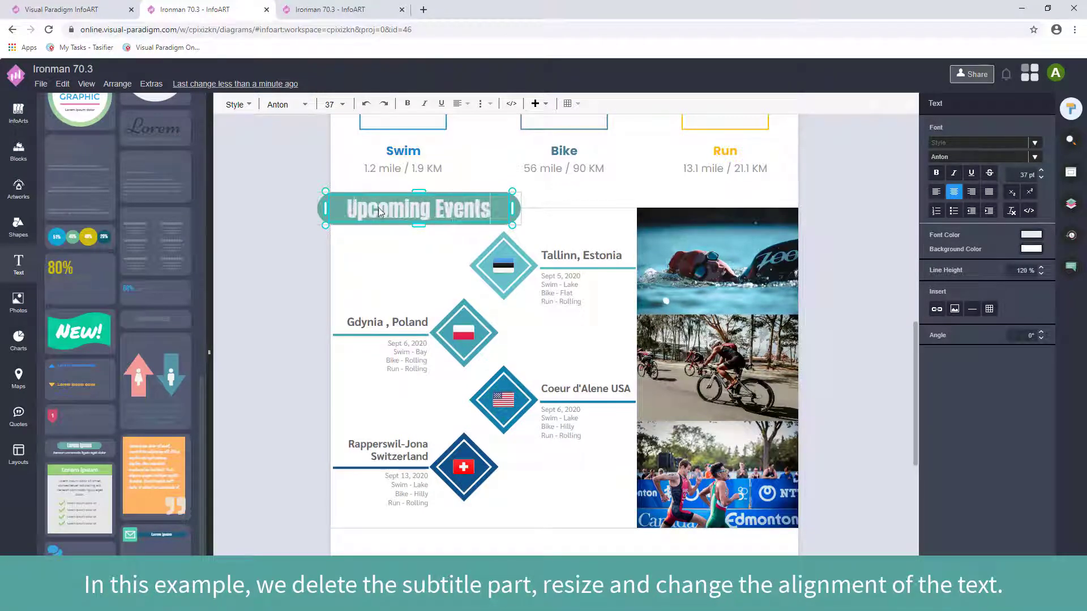
left_click(841, 292)
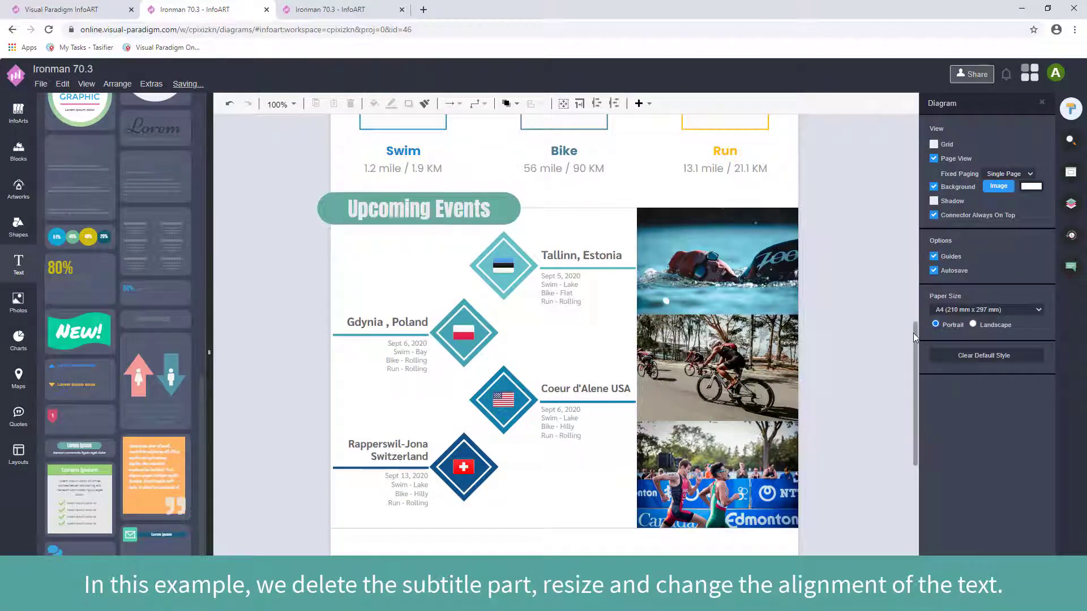
Add the "CONTACT US" text art and fit it into the right end of the footer below the runners photo
left_click_drag(917, 343, 917, 361)
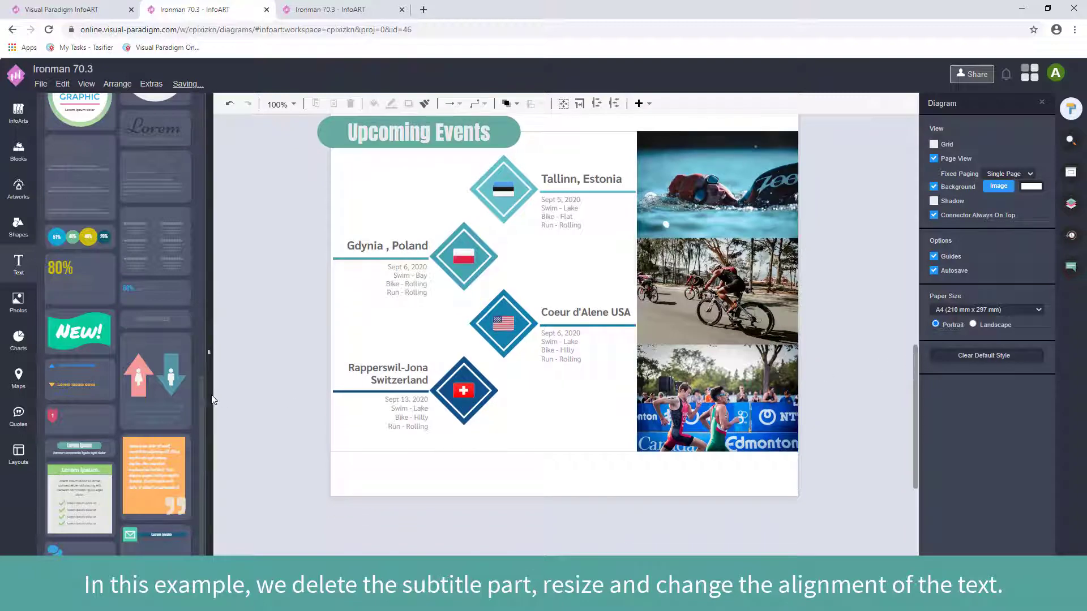
scroll(203, 317, "up", 5)
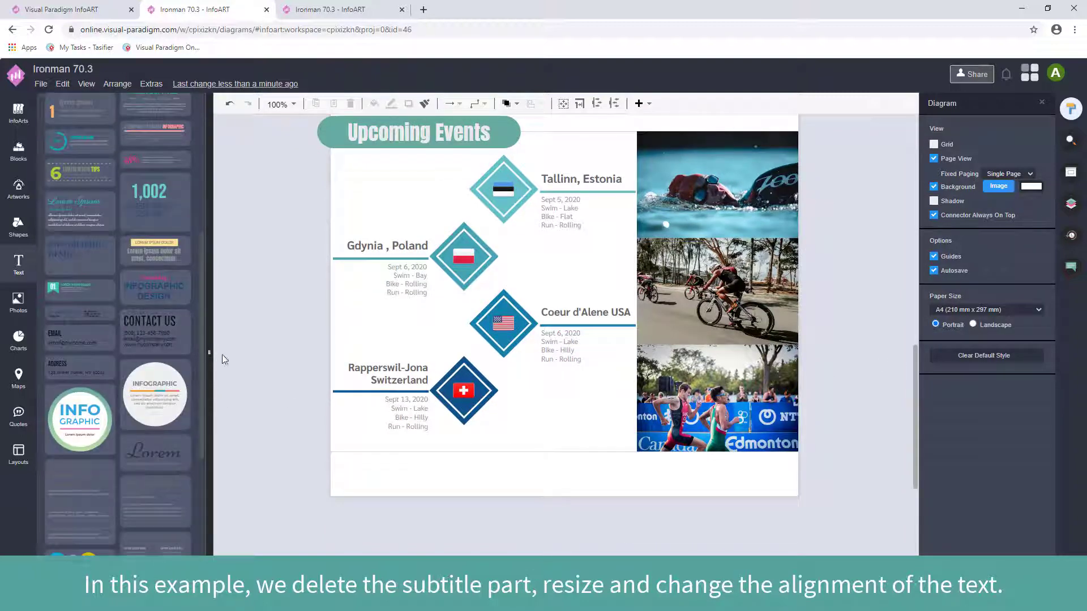
left_click_drag(150, 334, 638, 495)
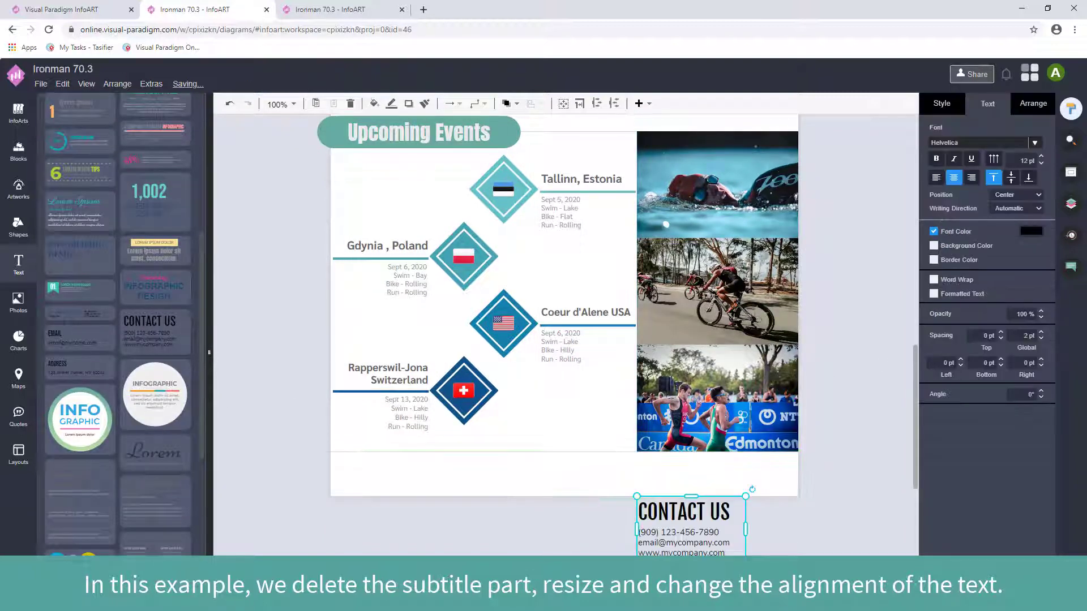
left_click_drag(666, 540, 766, 466)
scroll(765, 466, "up", 3)
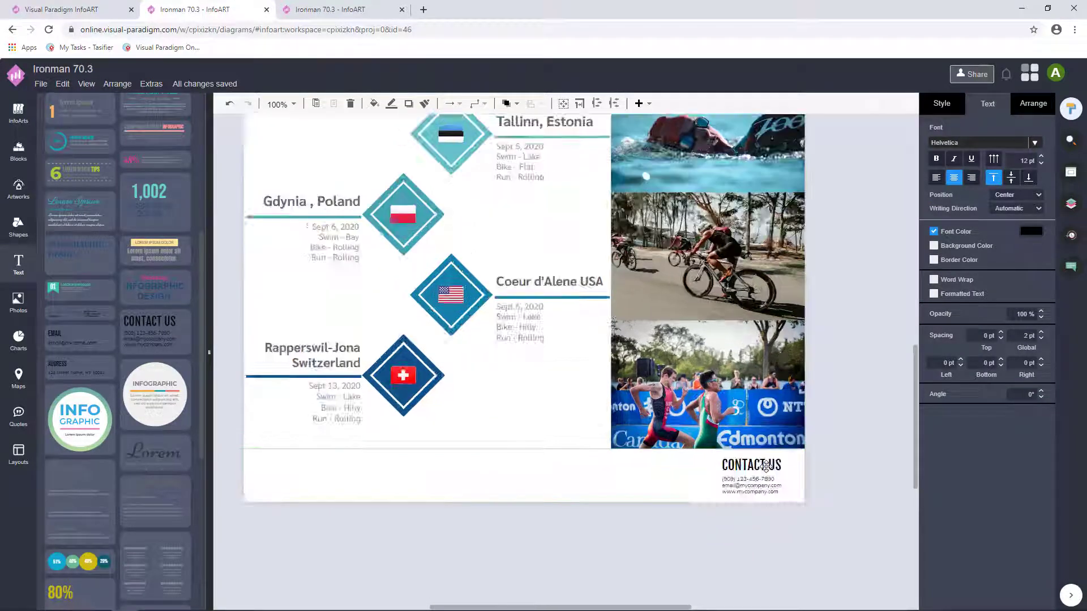
Right-align the "CONTACT US" heading and the contact detail lines beneath it
left_click(766, 466)
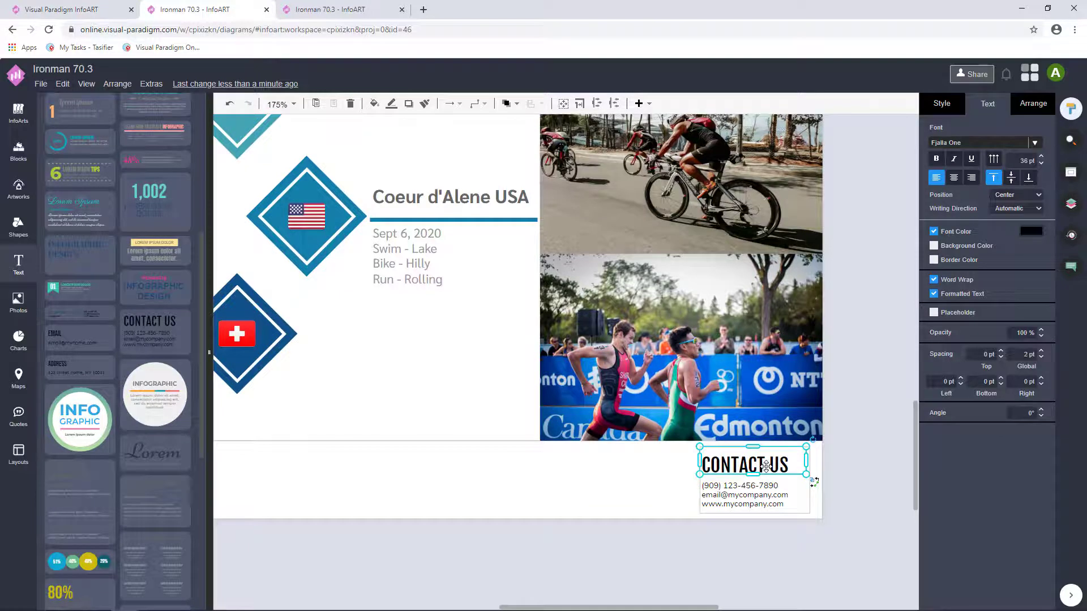
left_click(972, 180)
left_click(783, 493)
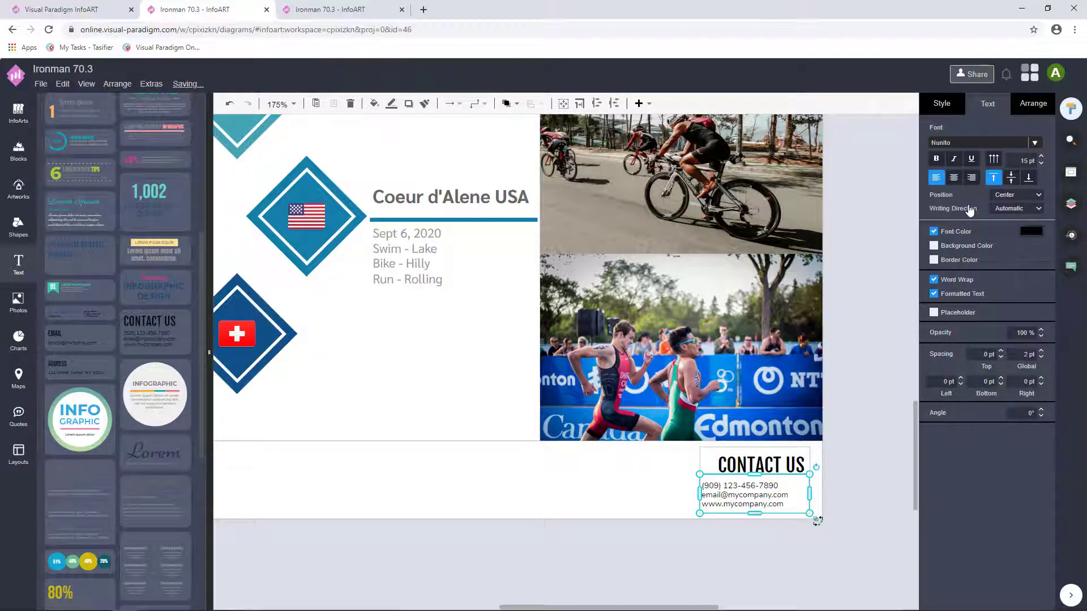
left_click(971, 178)
Widen the contact heading's text box leftward to about 268.53 x 27.75 and change its text to "Hello World Sports Club"
left_click(795, 467)
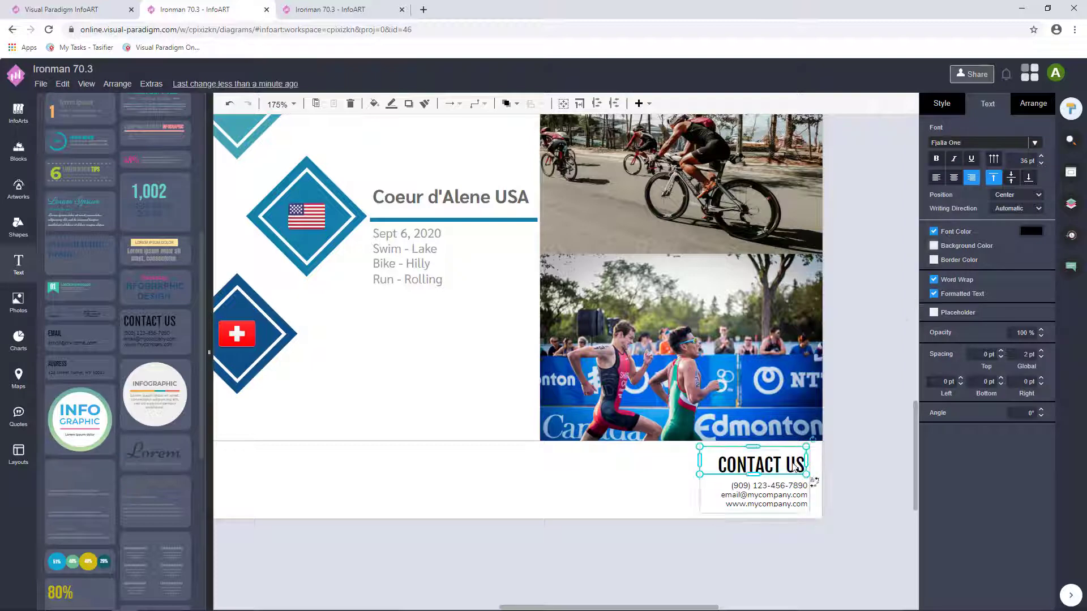
left_click_drag(643, 467, 547, 470)
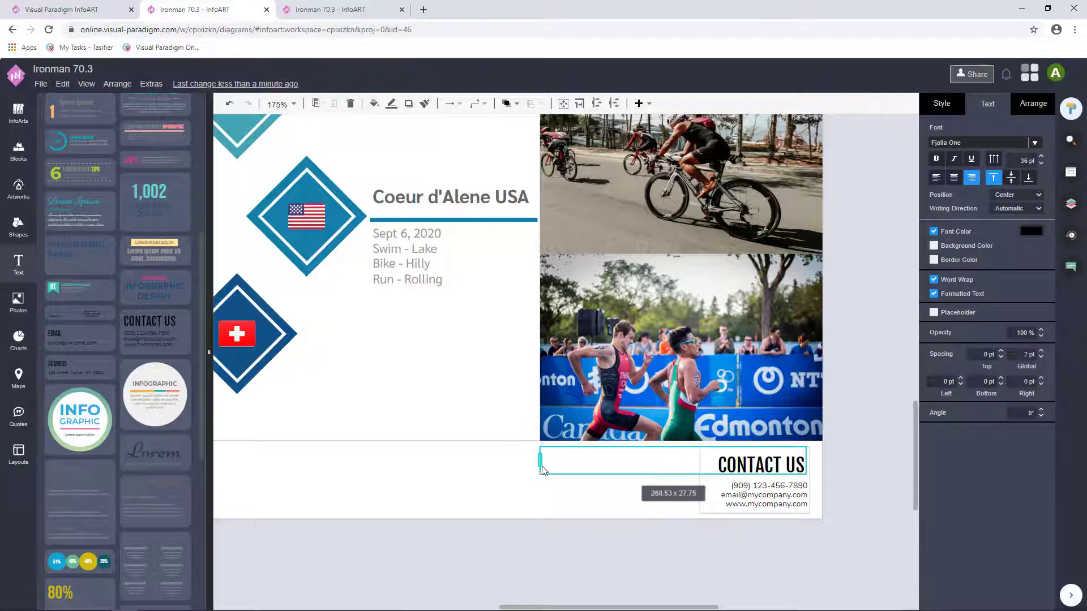
type("Hello World")
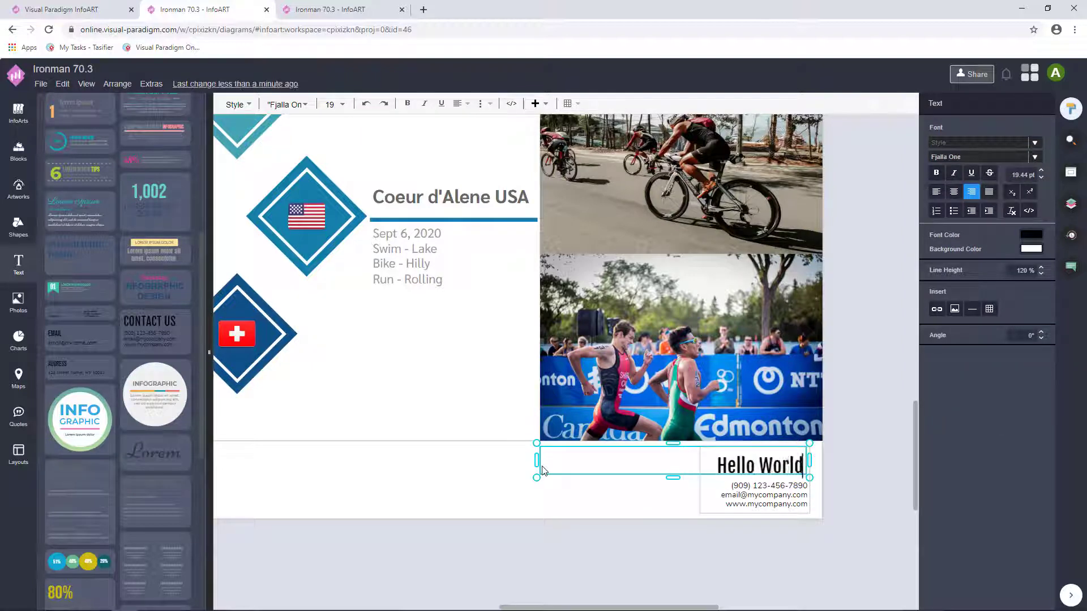
type(" Sports Club")
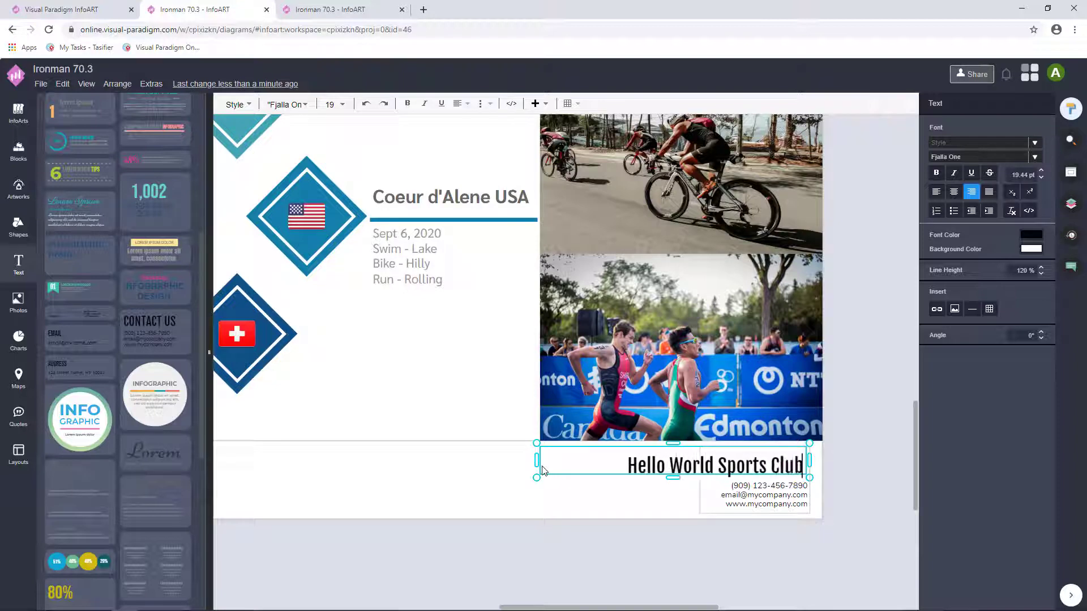
left_click(538, 542)
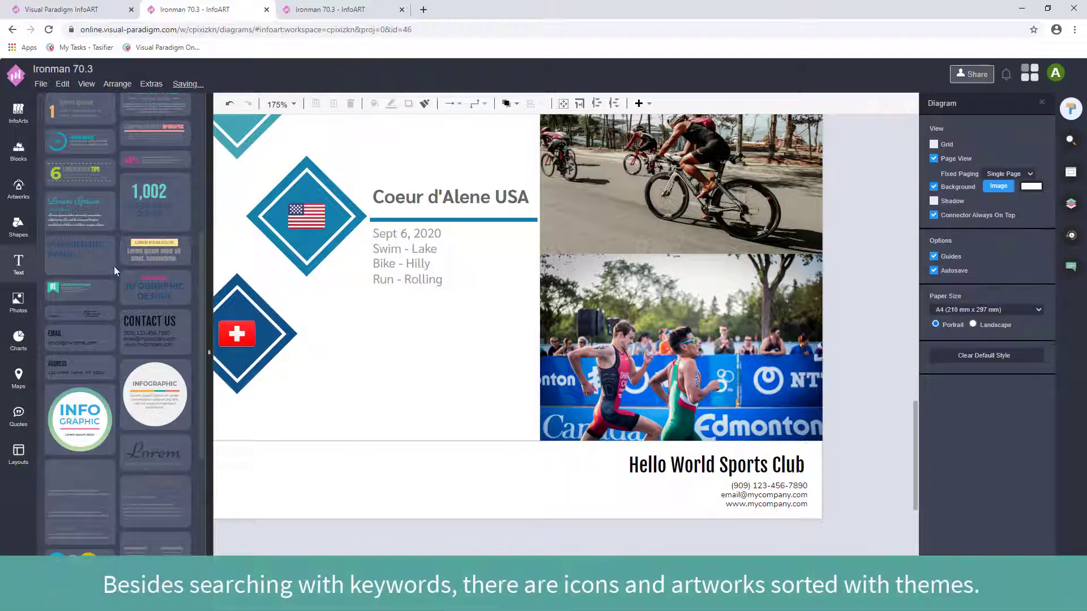
Add the original-style Facebook brand logo to the left end of the footer and shrink it to about 65 x 65 pt
left_click(25, 198)
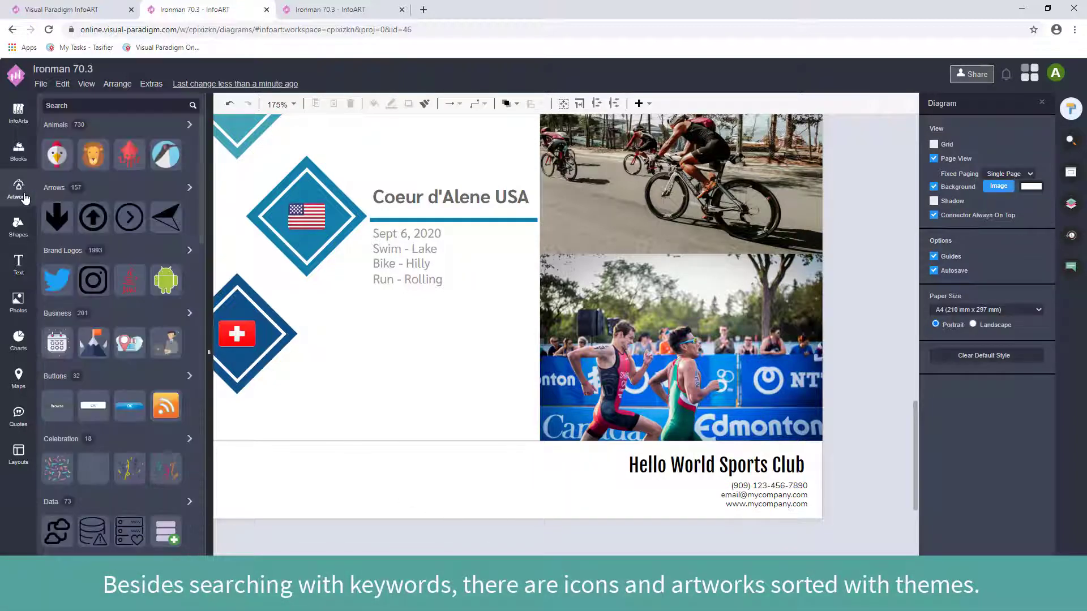
left_click(50, 256)
left_click_drag(57, 235, 292, 461)
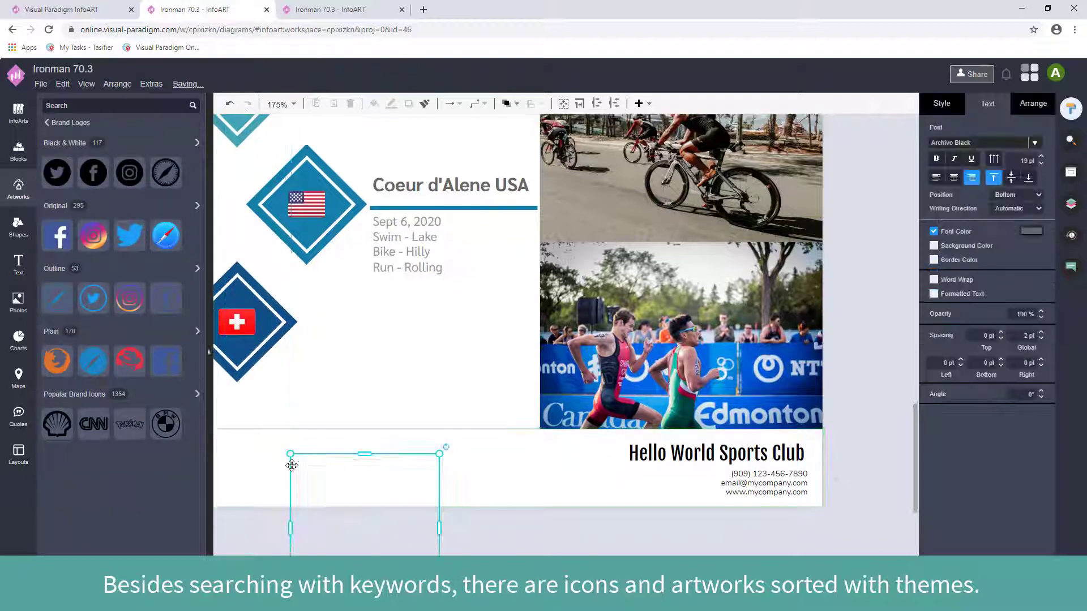
scroll(339, 498, "down", 5)
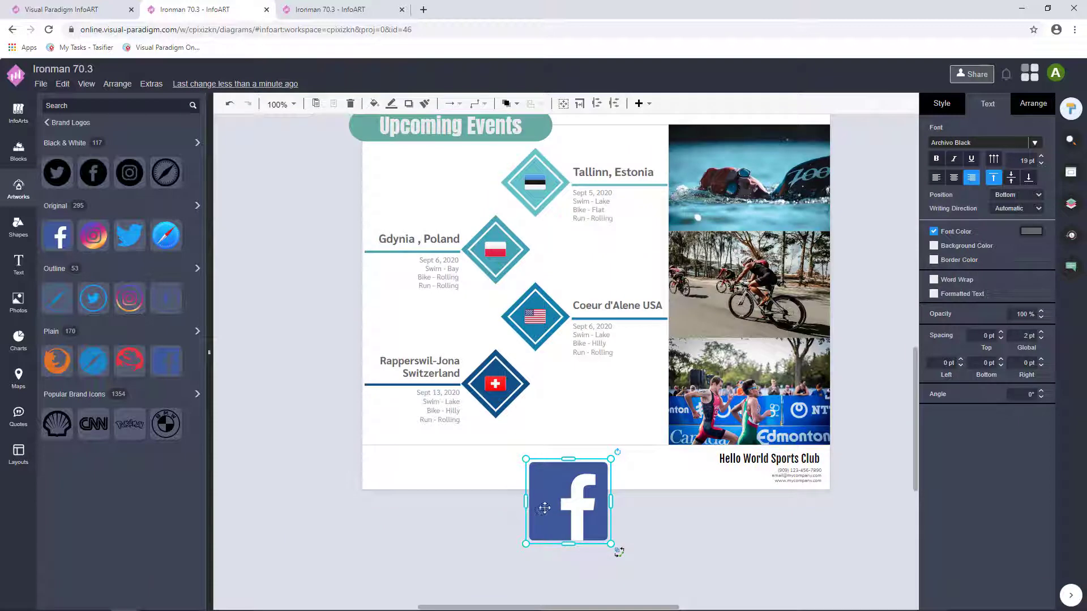
left_click_drag(555, 509, 395, 501)
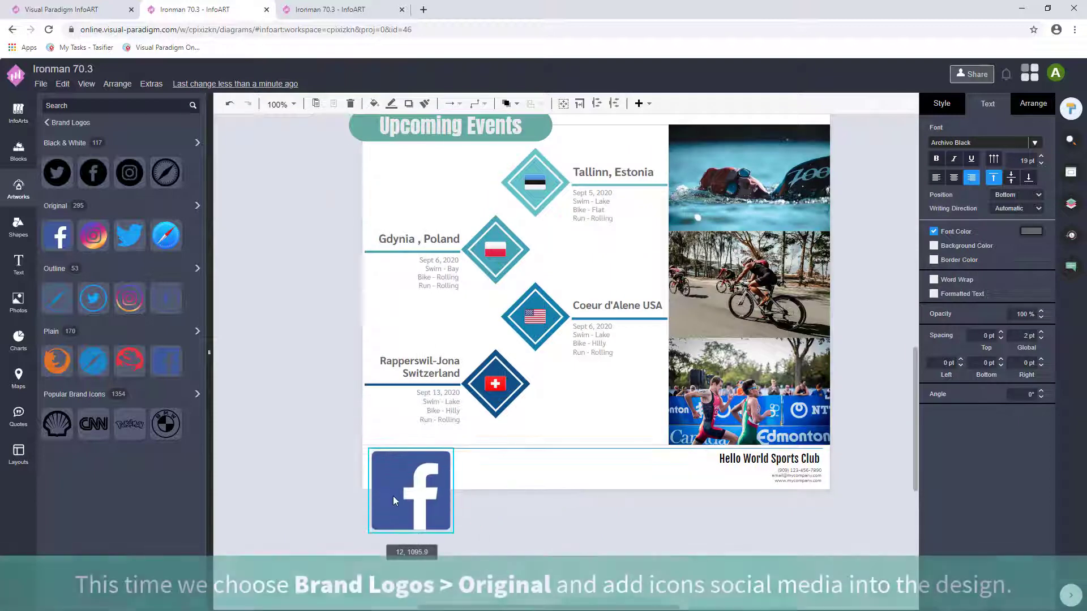
left_click_drag(453, 532, 420, 451)
Add the original-style Instagram and Twitter brand logos beside the Facebook icon and apply the Facebook icon's copied size to both
mouse_move(94, 247)
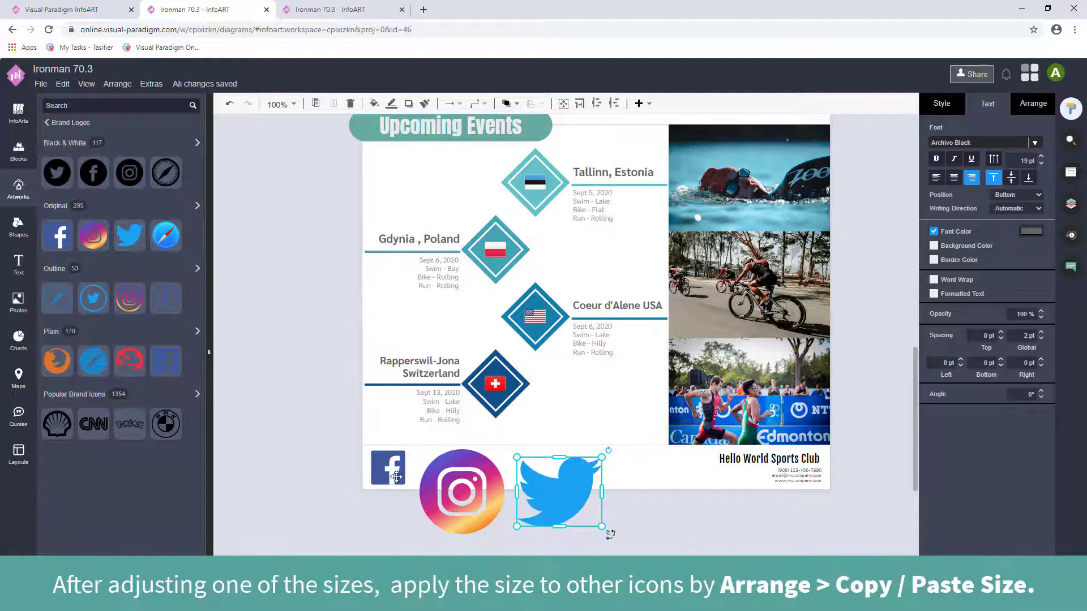
left_click(397, 477)
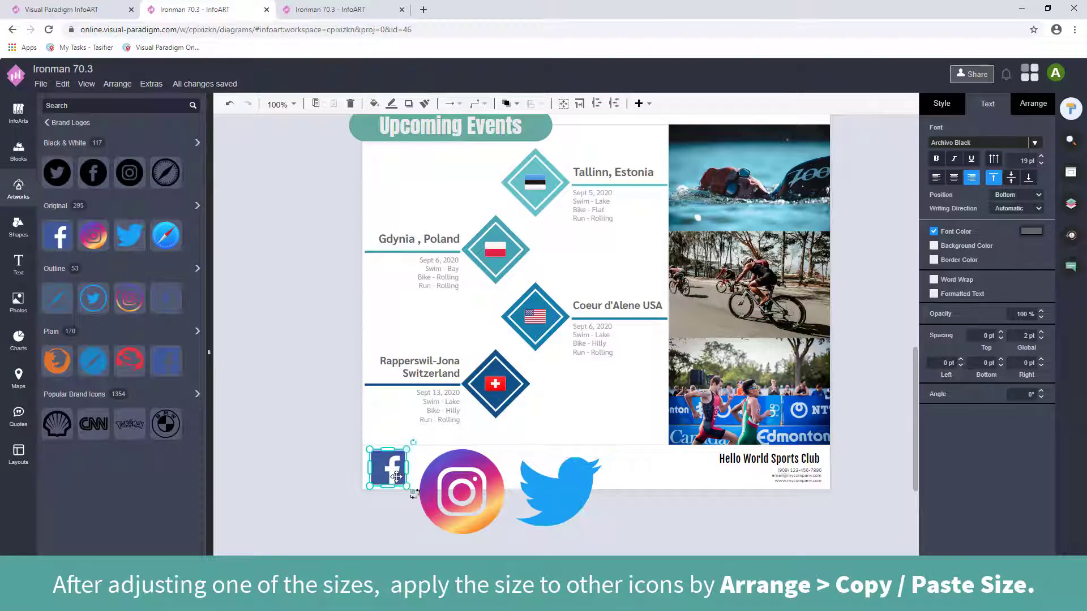
left_click(1033, 104)
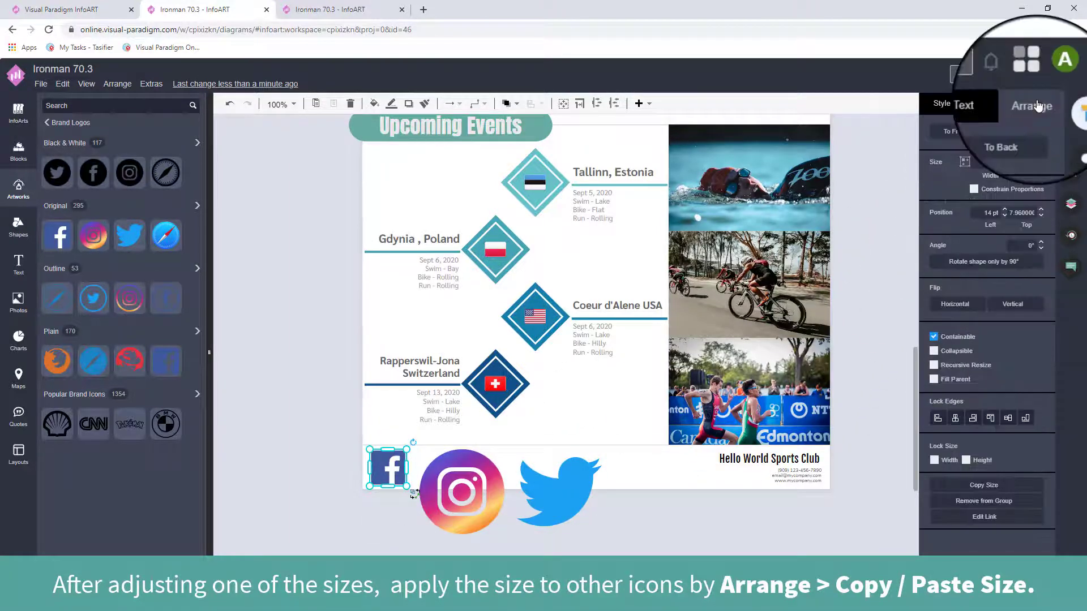
left_click(983, 483)
left_click(475, 485)
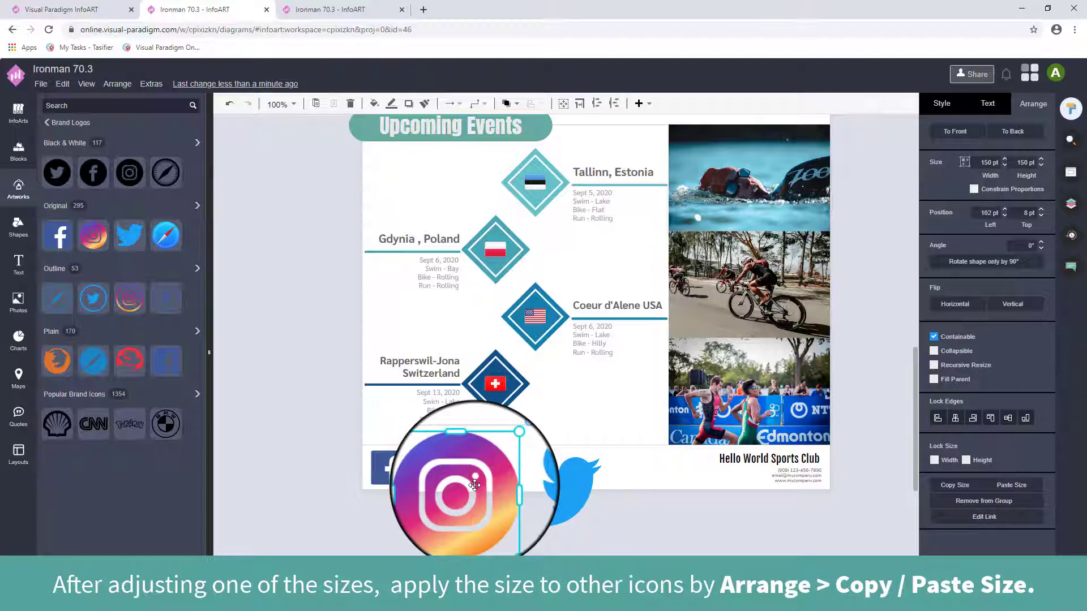
left_click(1013, 488)
left_click(569, 486)
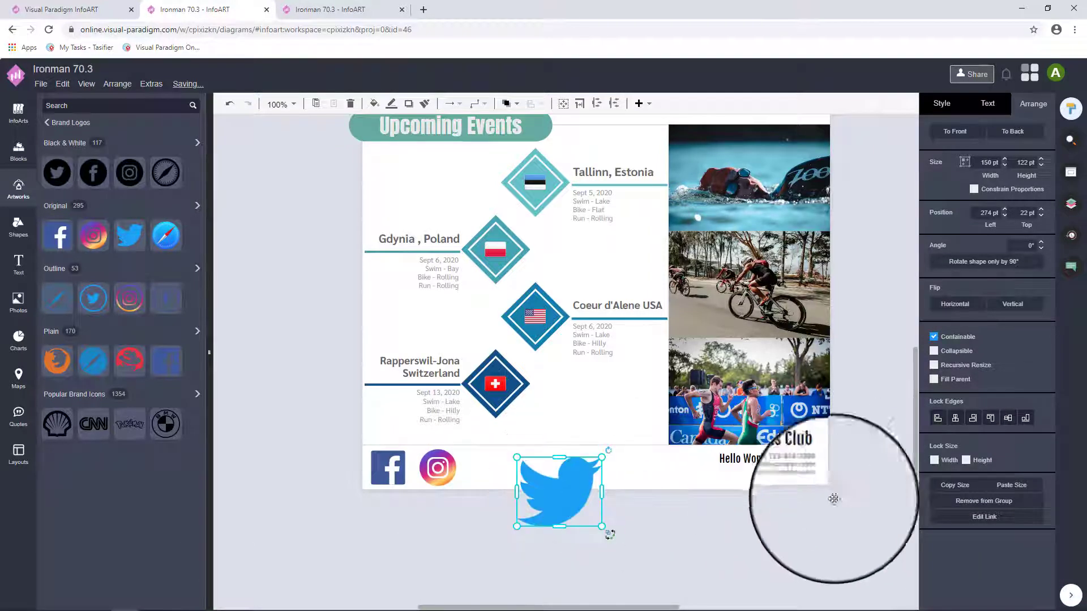
left_click(1011, 485)
Move the Instagram and Twitter icons into an evenly spaced row directly beside the Facebook icon in the footer
left_click(445, 469)
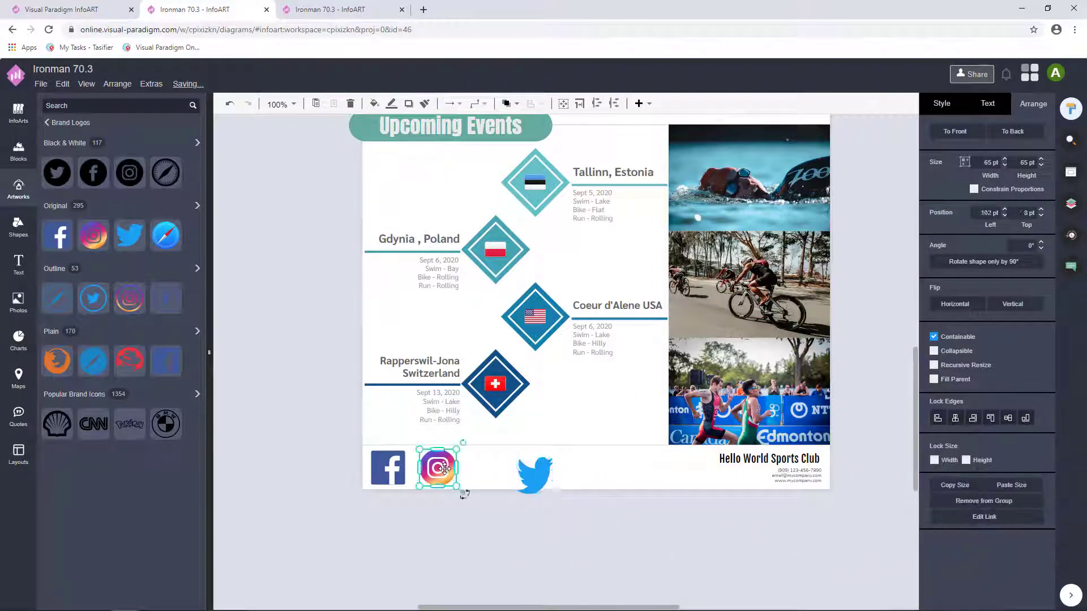
left_click_drag(438, 468, 436, 468)
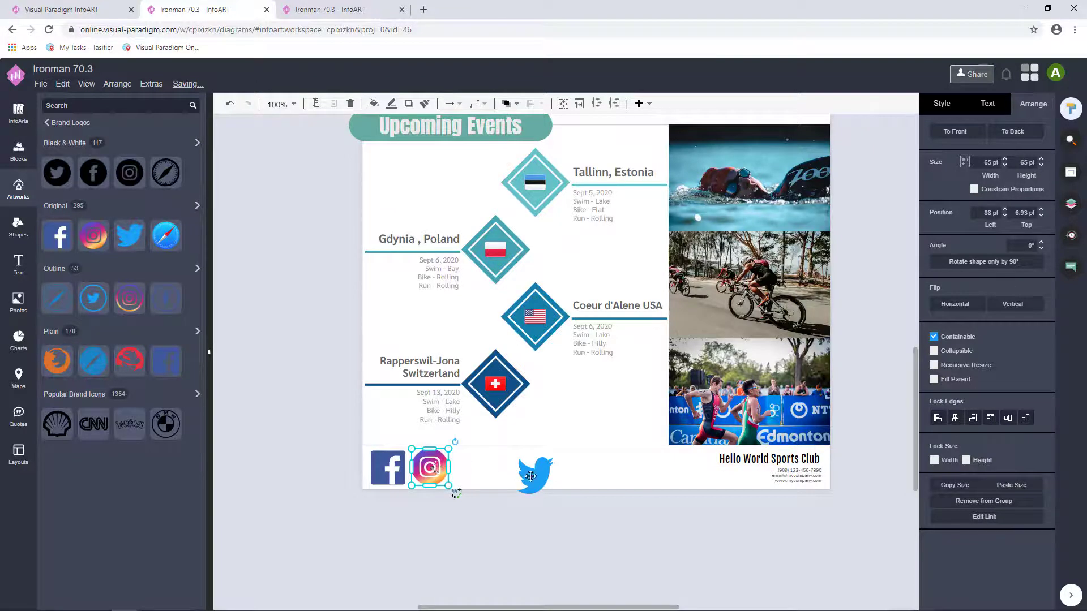
left_click_drag(552, 480, 491, 474)
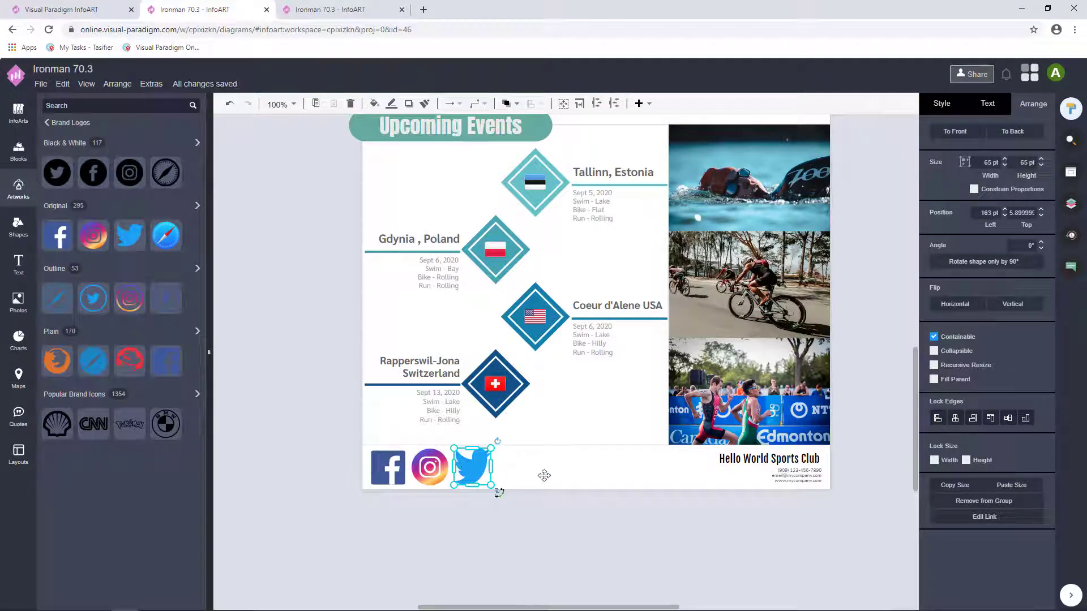
Export the flyer as a PDF including a copy of the diagram, and view the exported file in Adobe Acrobat Reader with the whole page fitted
scroll(544, 476, "down", 4, "ctrl")
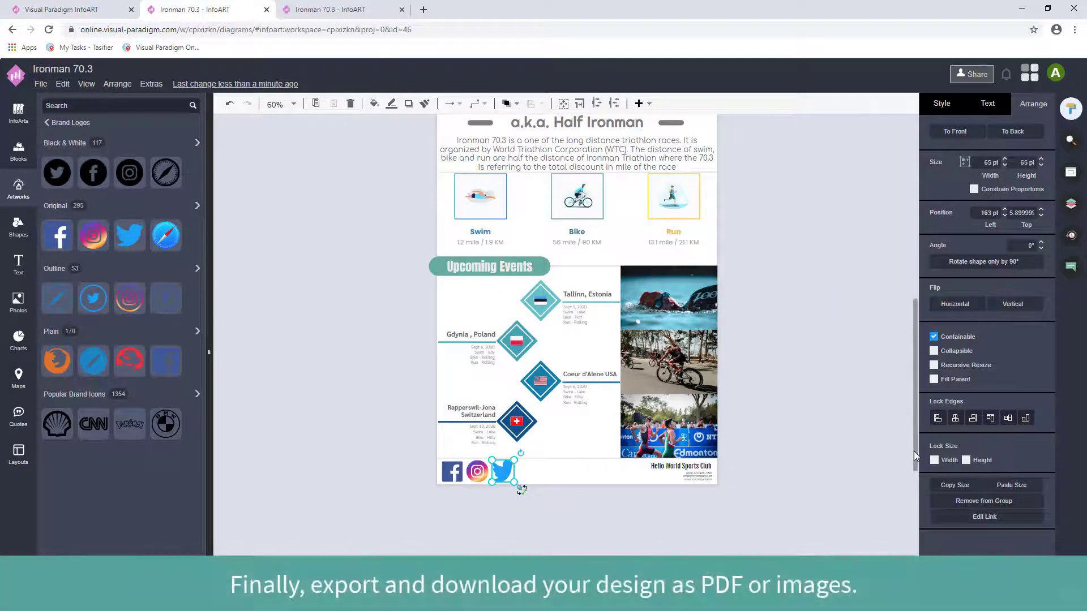
scroll(915, 457, "up", 3)
left_click(829, 426)
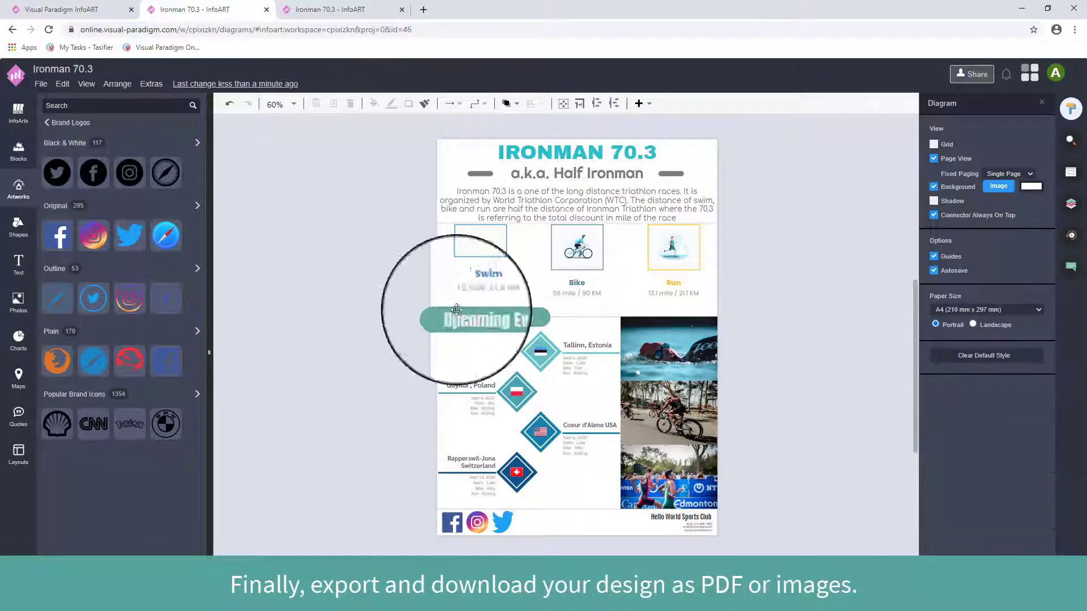
left_click(41, 84)
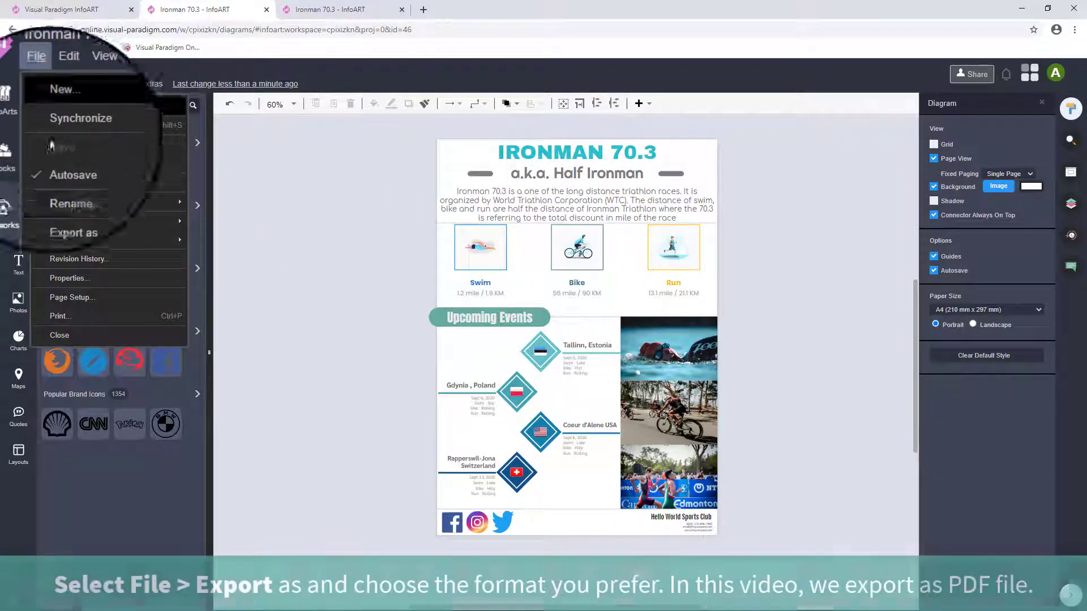
mouse_move(85, 201)
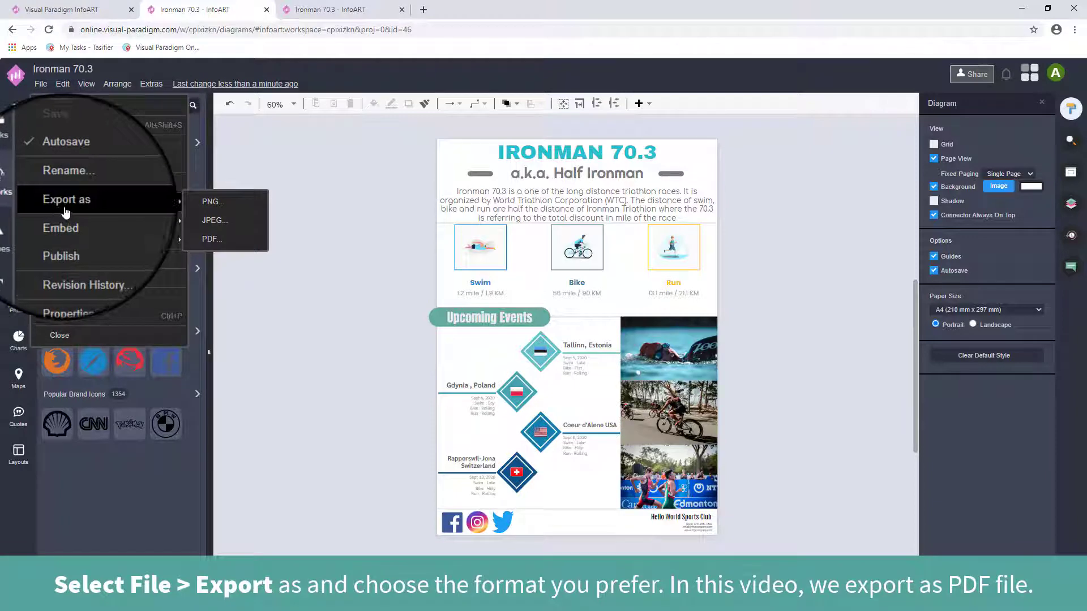
left_click(212, 242)
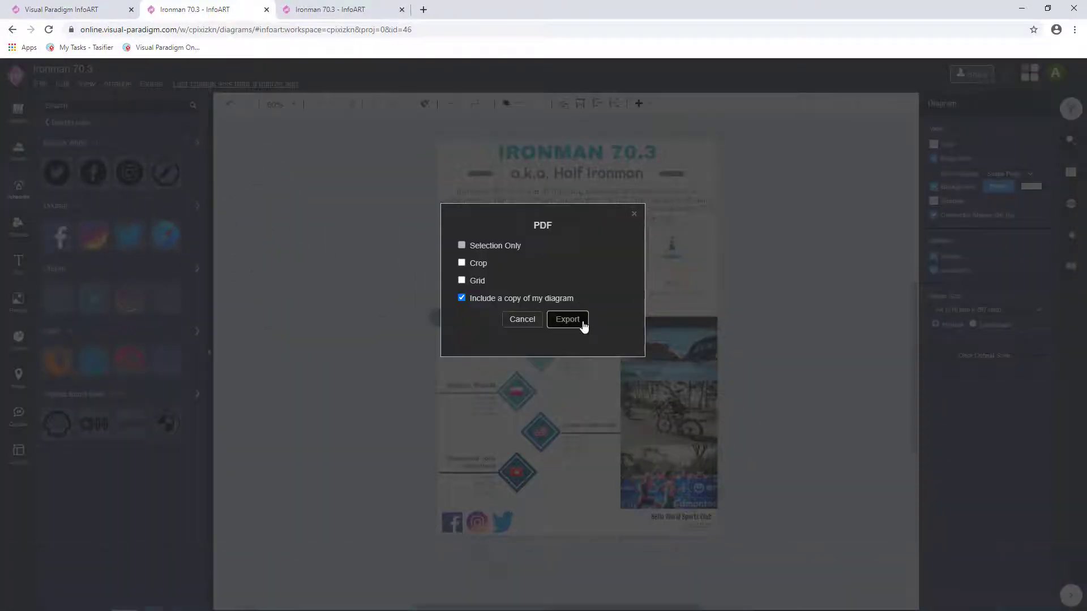
left_click(582, 322)
left_click(639, 306)
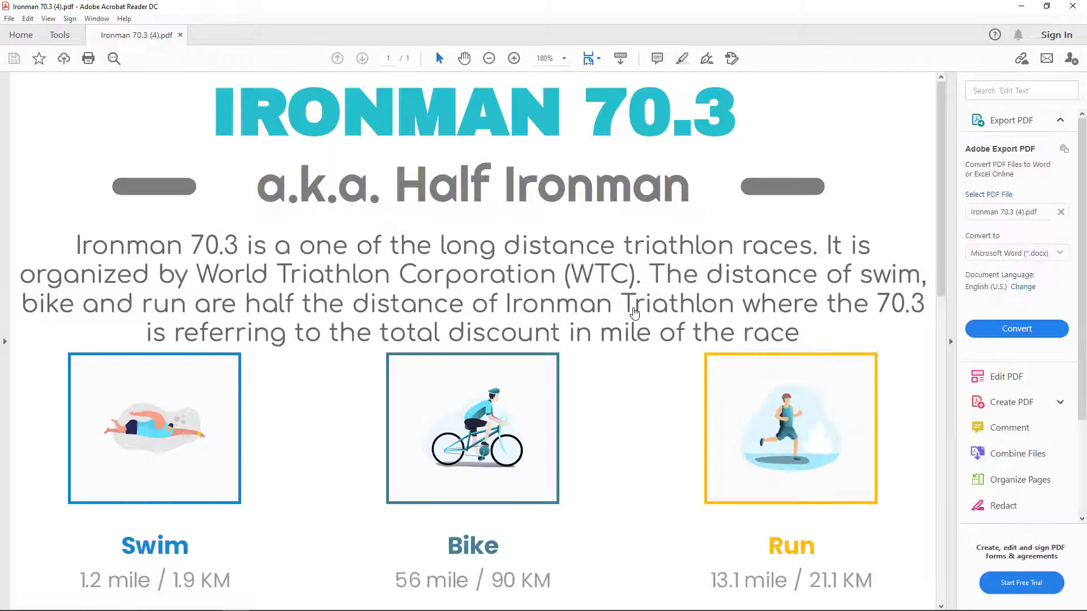
key("ctrl+0")
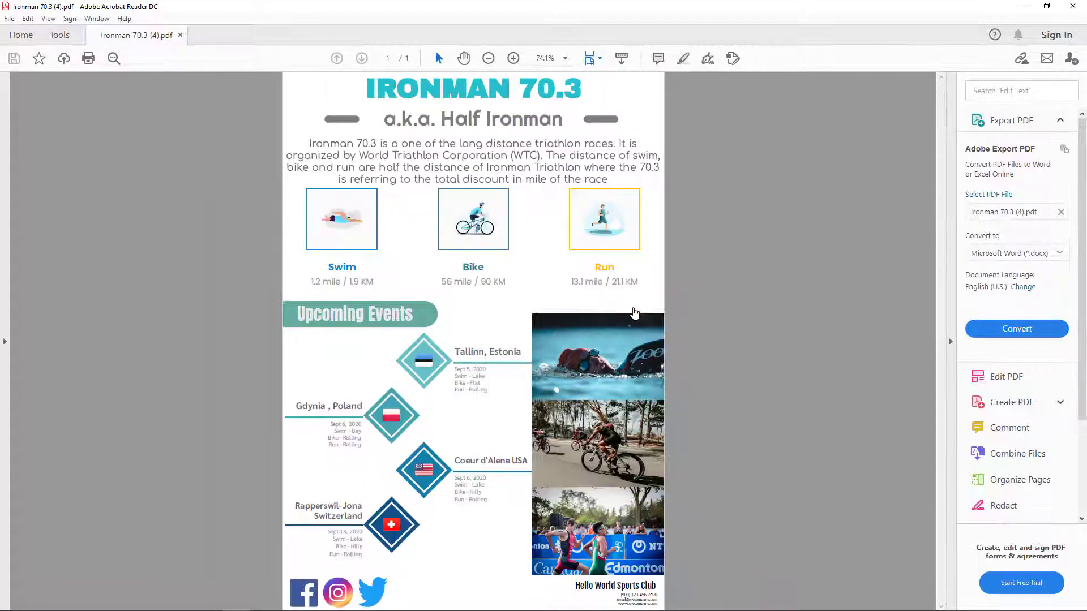